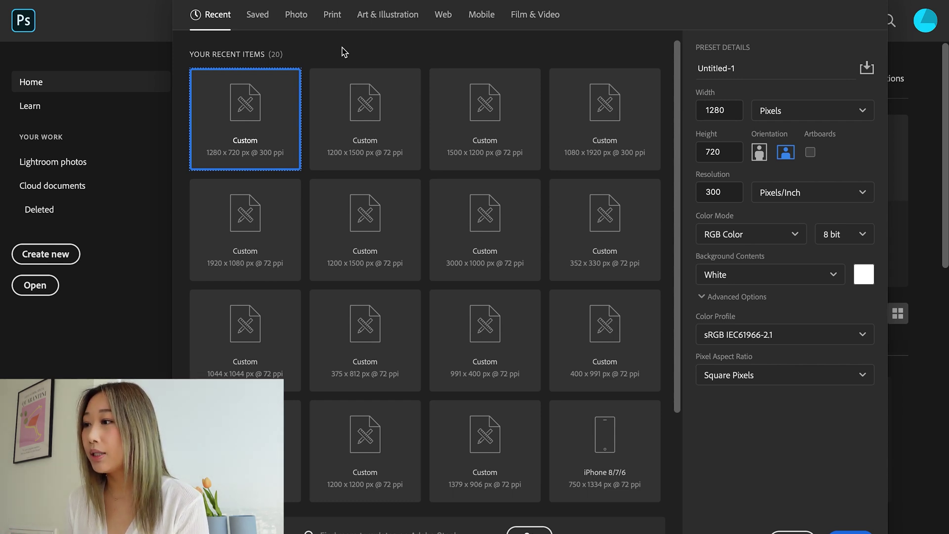
- Create a 1280 × 720 px RGB document at 300 ppi with a white background and convert the Background to a regular layer
left_click(719, 110)
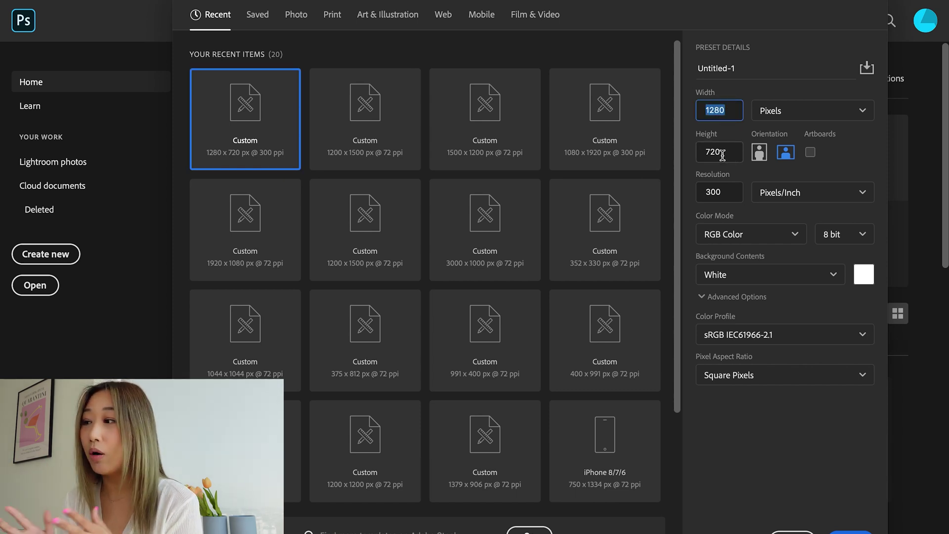
key("Return")
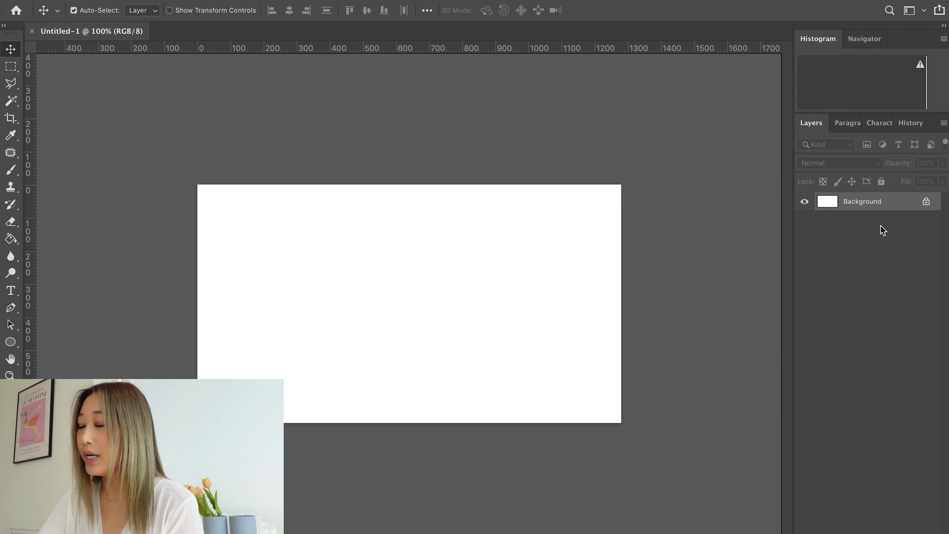
double_click(864, 206)
left_click(588, 219)
right_click(858, 205)
left_click(764, 4)
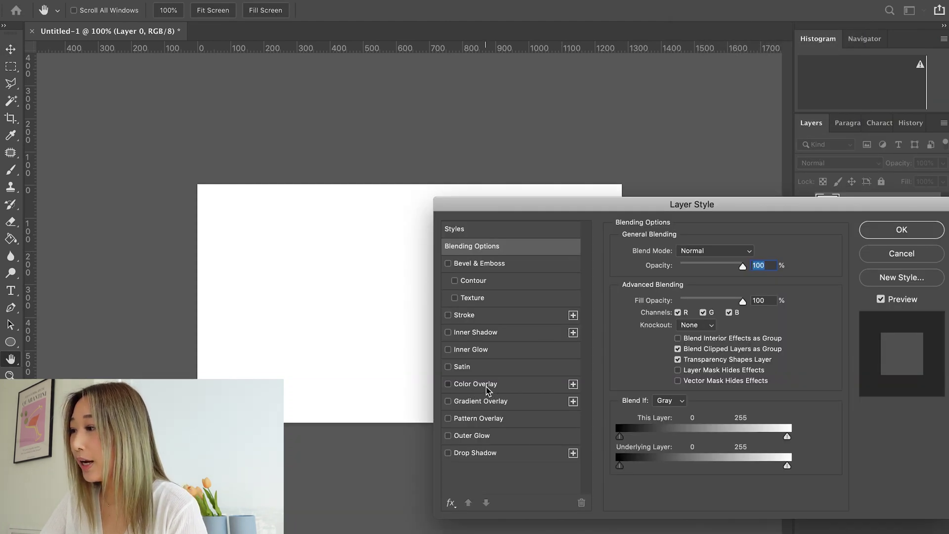
left_click(487, 387)
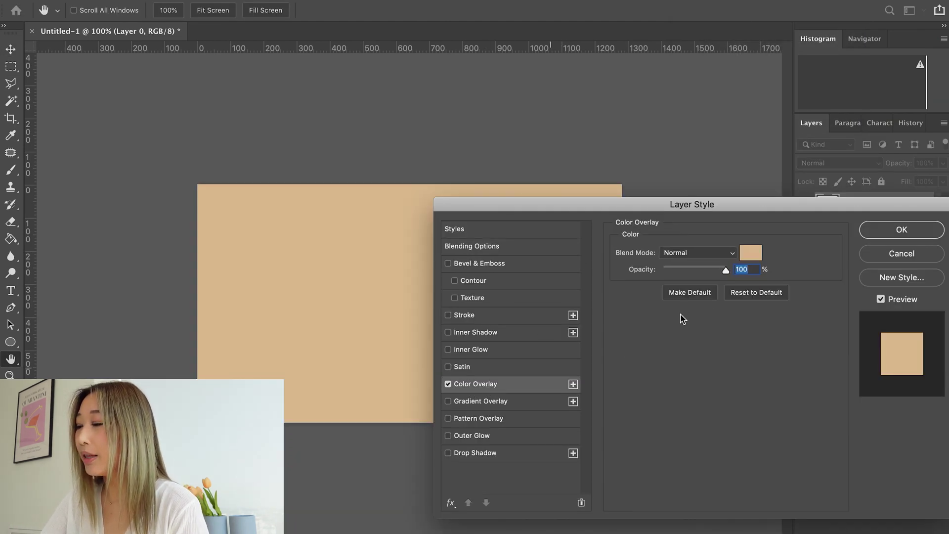
left_click(752, 249)
left_click(616, 267)
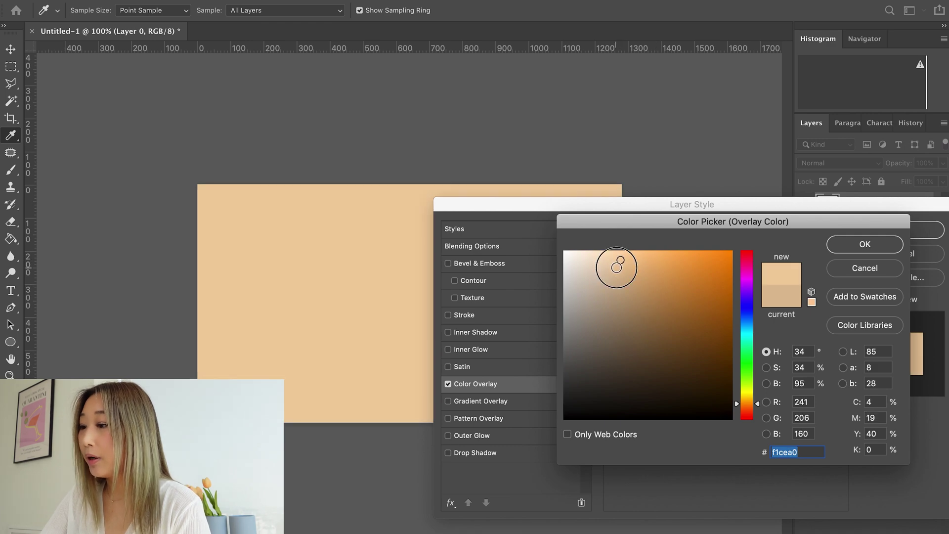
left_click(845, 264)
left_click(905, 256)
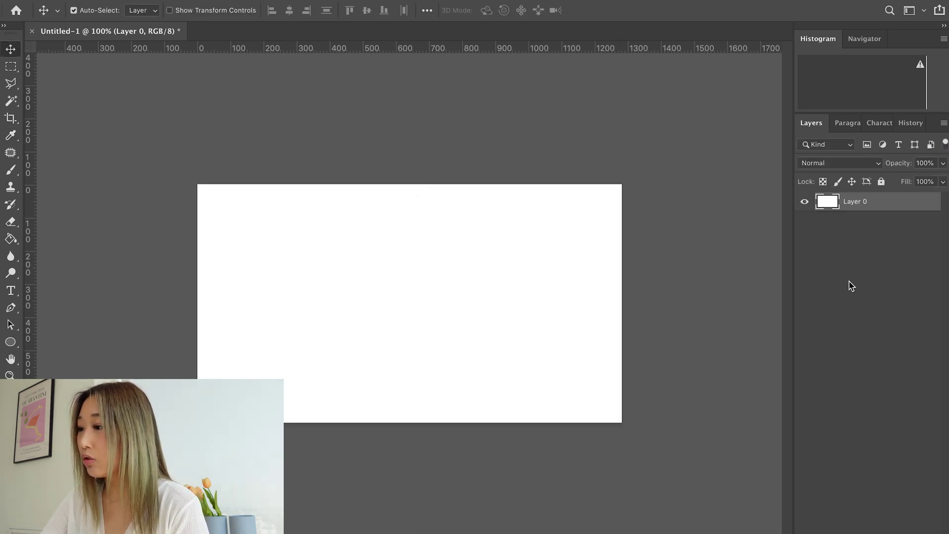
- Place background.jpg from the Downloads folder and scale it to about 30% so it covers the whole canvas
left_click(693, 524)
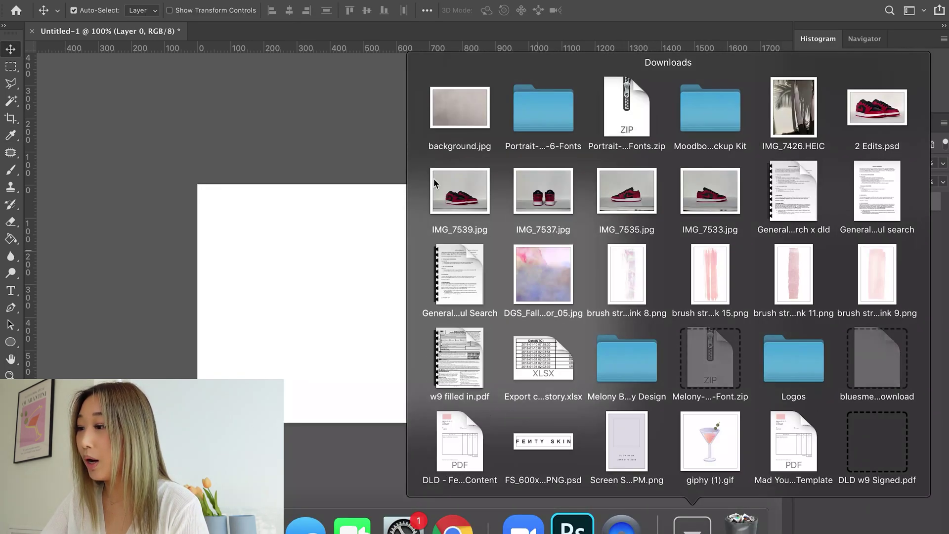
left_click_drag(460, 107, 347, 275)
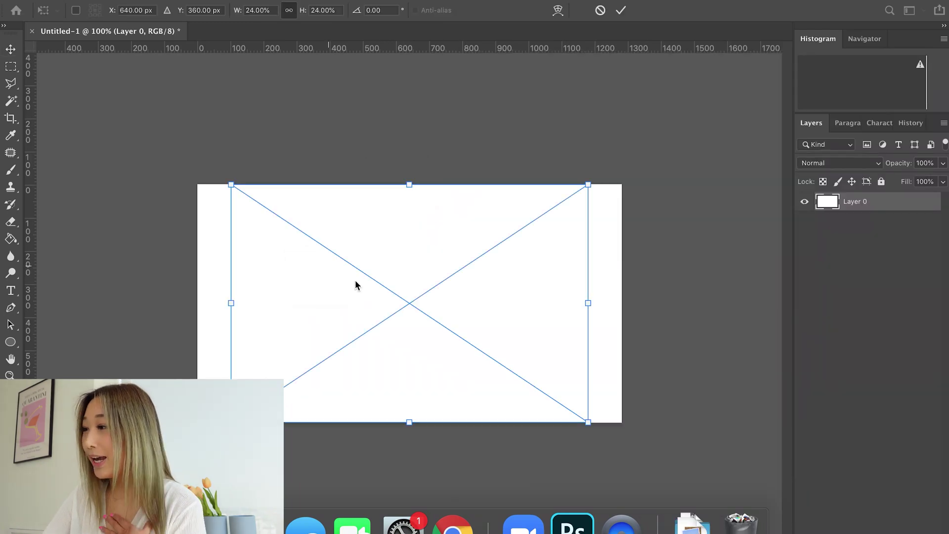
left_click_drag(588, 183, 680, 122)
left_click_drag(517, 212, 474, 239)
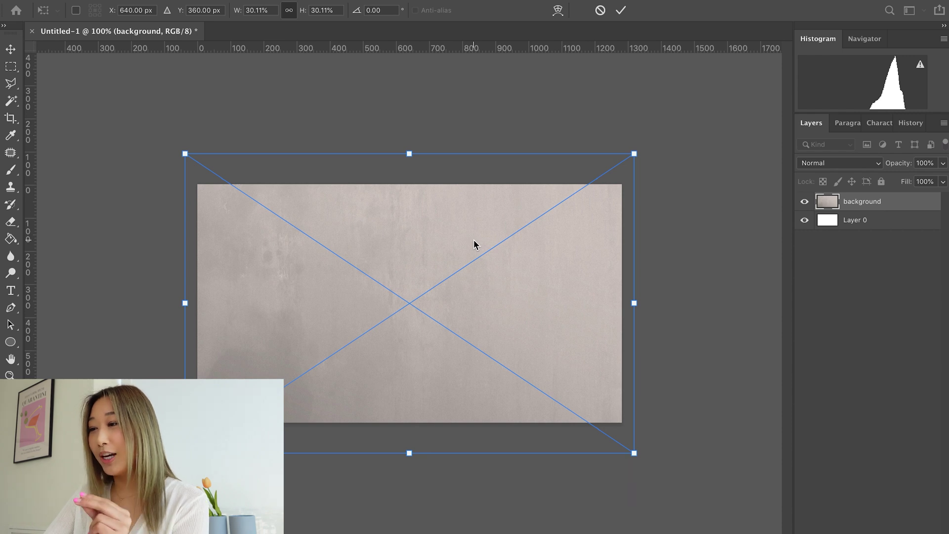
key("Return")
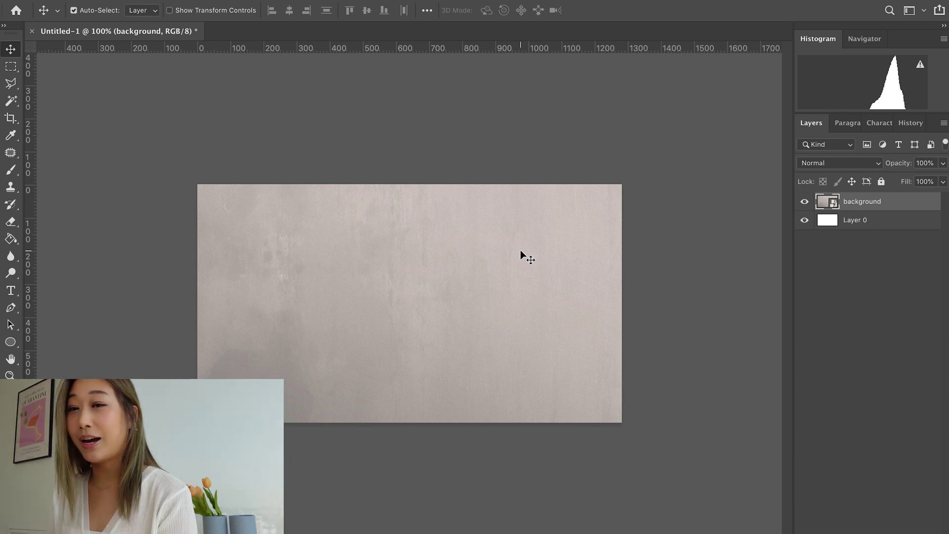
- Add a centred 50 pt text box in the middle of the canvas reading "do epic shit"
left_click(12, 292)
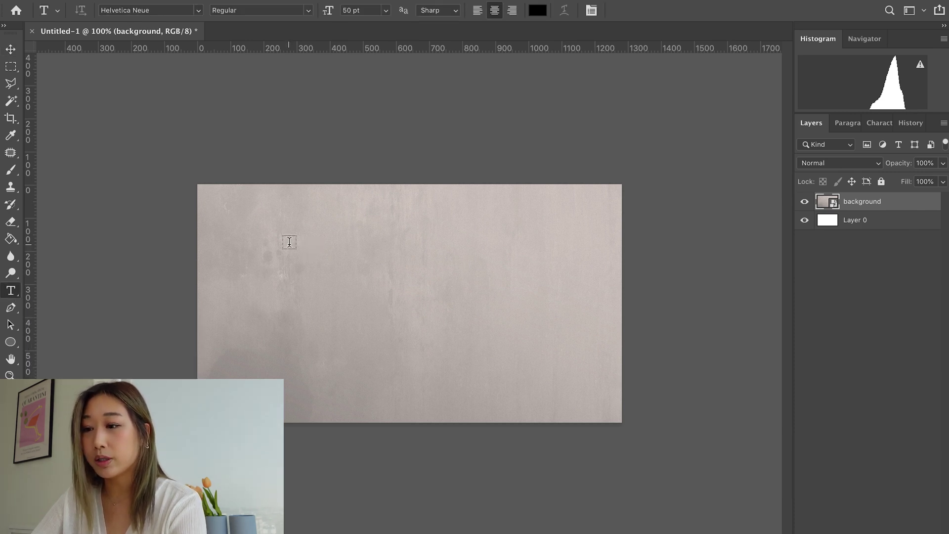
left_click_drag(286, 241, 545, 356)
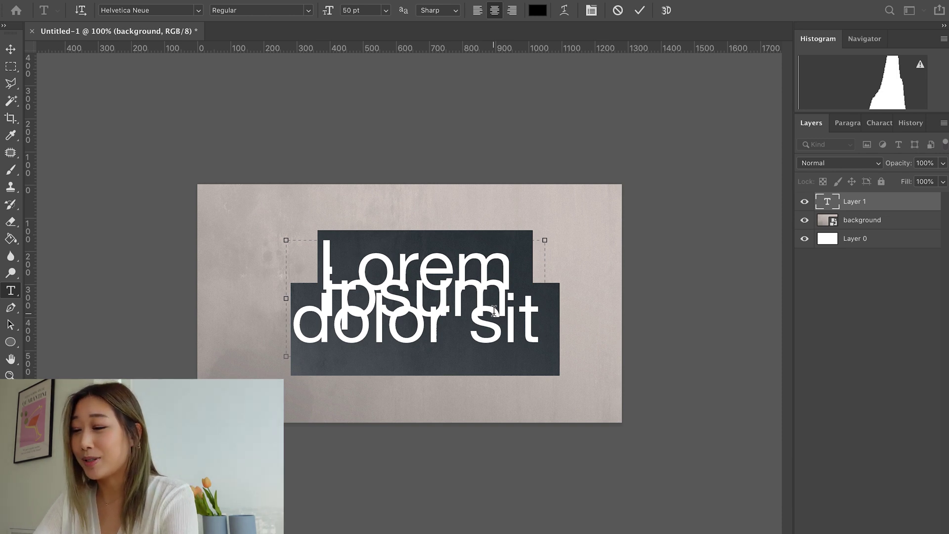
type("do epi")
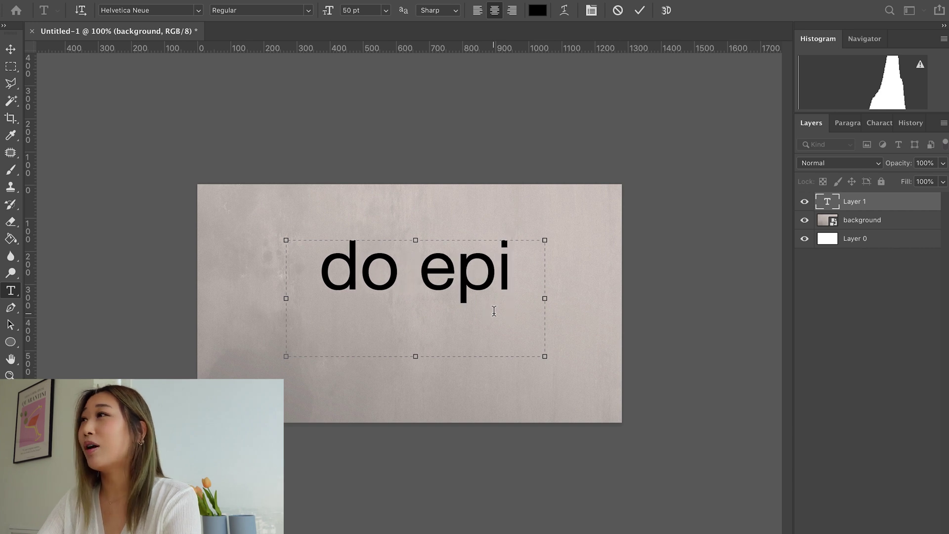
type("c")
key("Return")
type("shit")
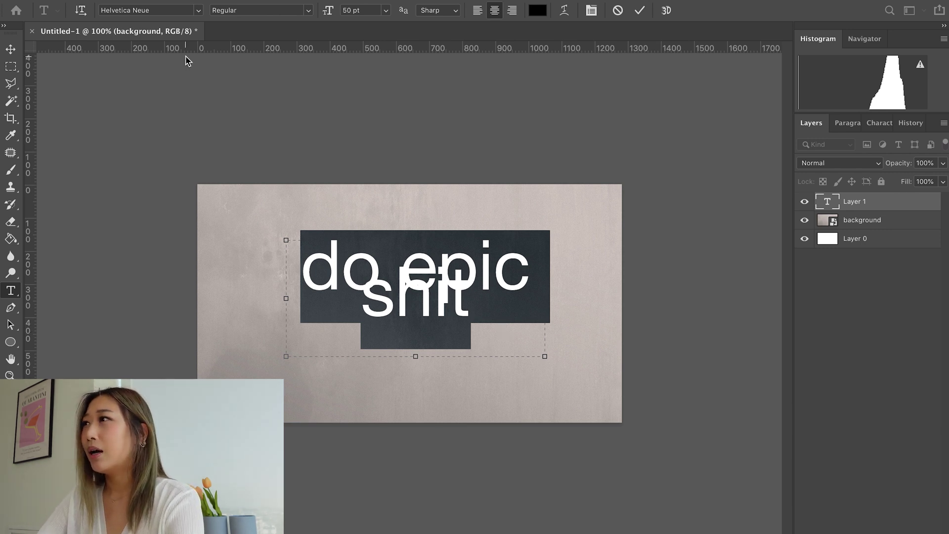
- Change the font of the phrase to Portrait Script Regular
left_click(171, 10)
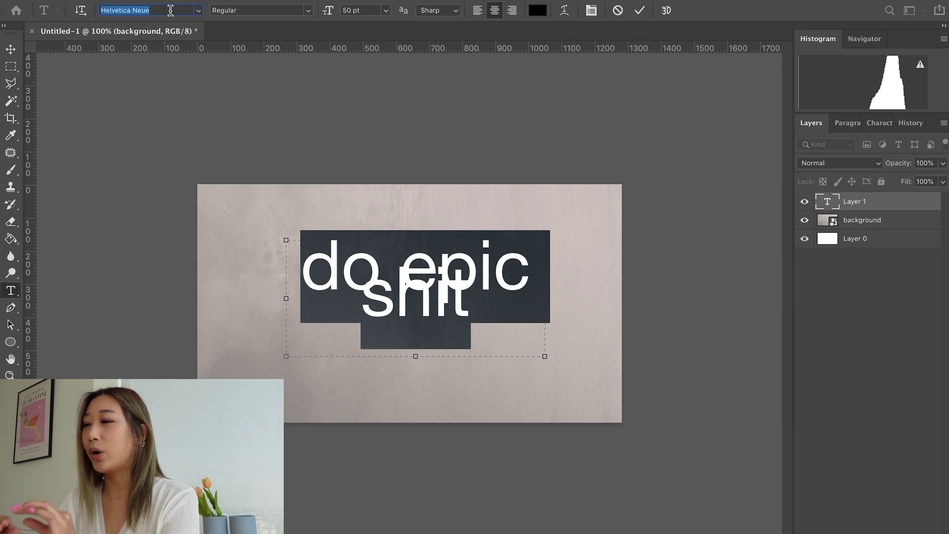
type("por")
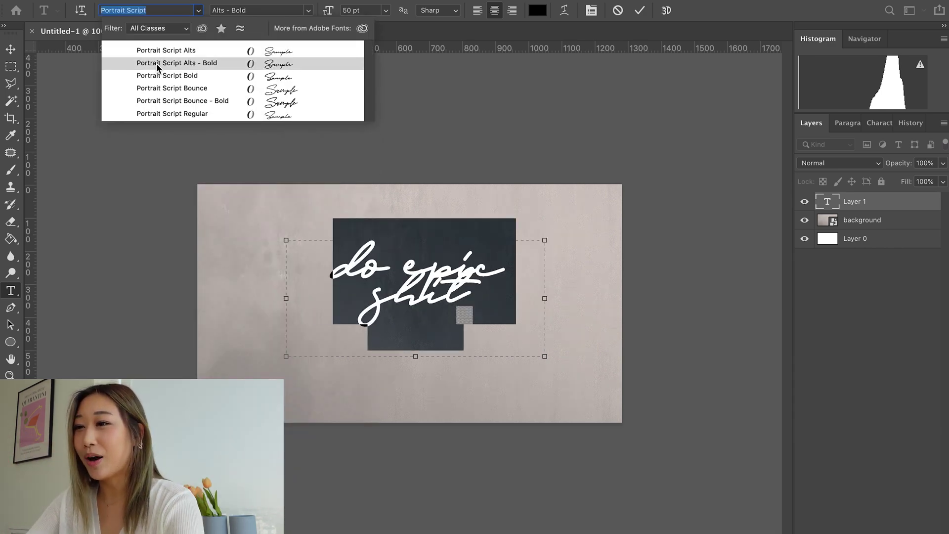
left_click(156, 115)
- Widen the text box on both sides so the phrase fits on one line, and move the text down to the canvas middle
left_click_drag(287, 298, 228, 298)
left_click_drag(545, 298, 587, 298)
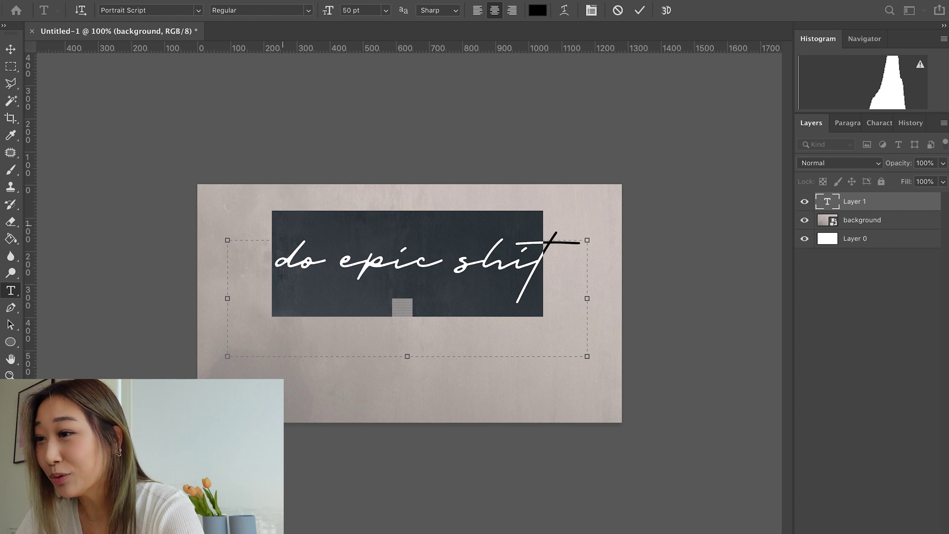
left_click(8, 52)
left_click_drag(486, 267, 485, 307)
key("t")
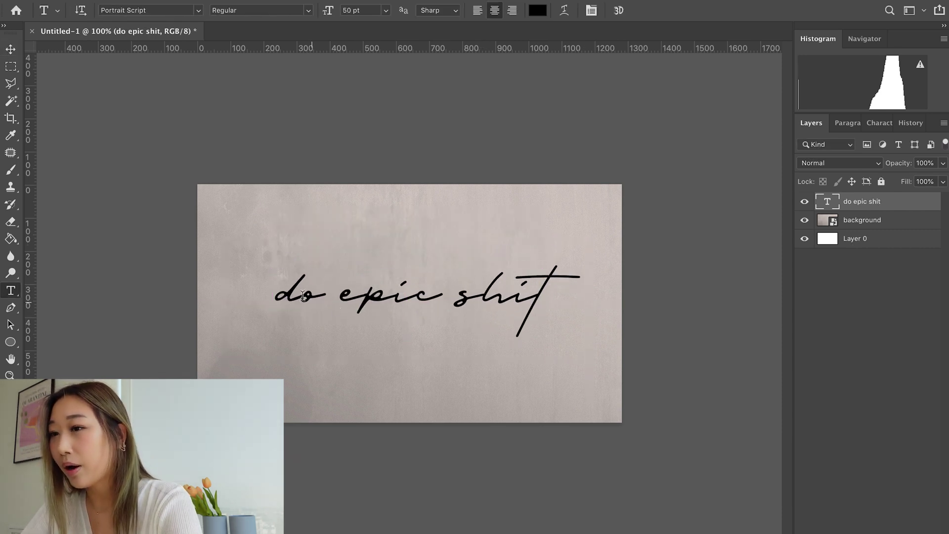
left_click(260, 297)
type("D")
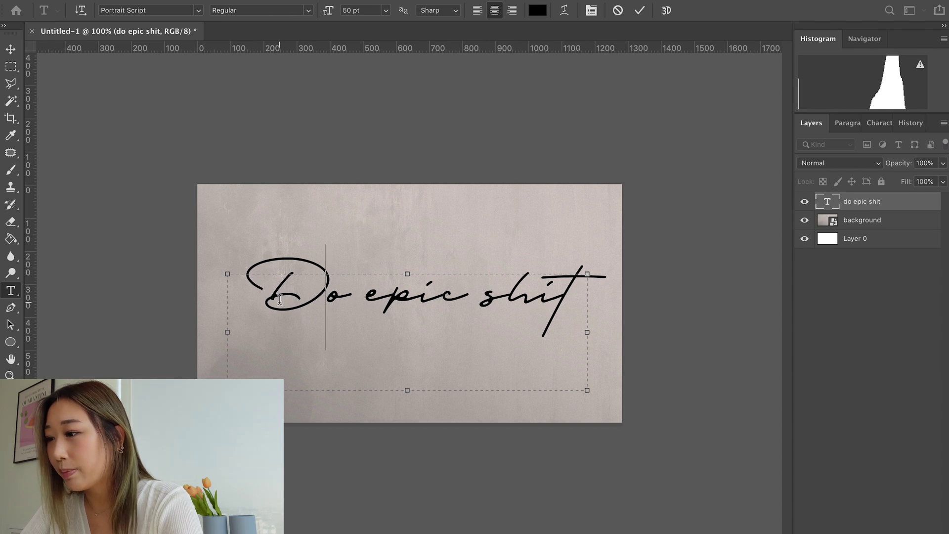
key("BackSpace")
type("d")
key("Escape")
key("v")
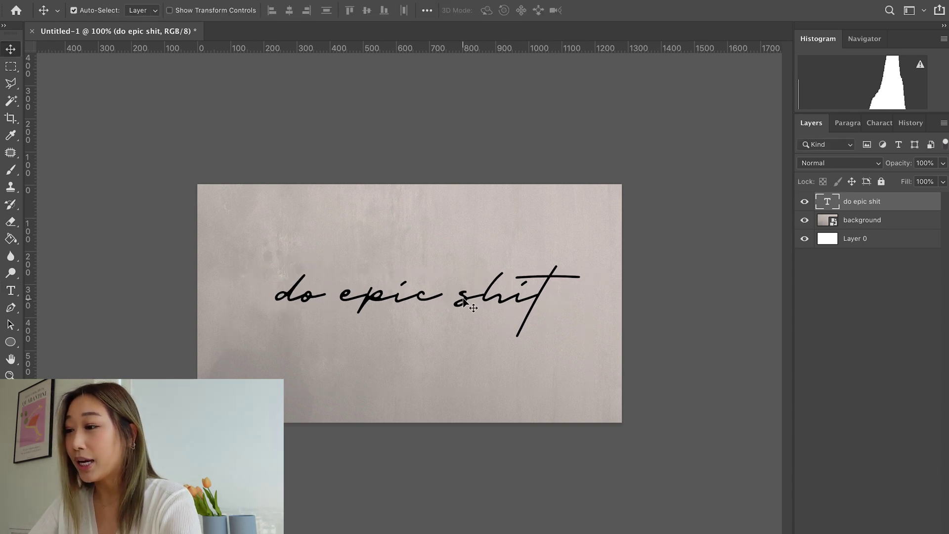
- Convert the "do epic shit" text layer to a smart object and shift it slightly to centre it on the canvas
right_click(852, 211)
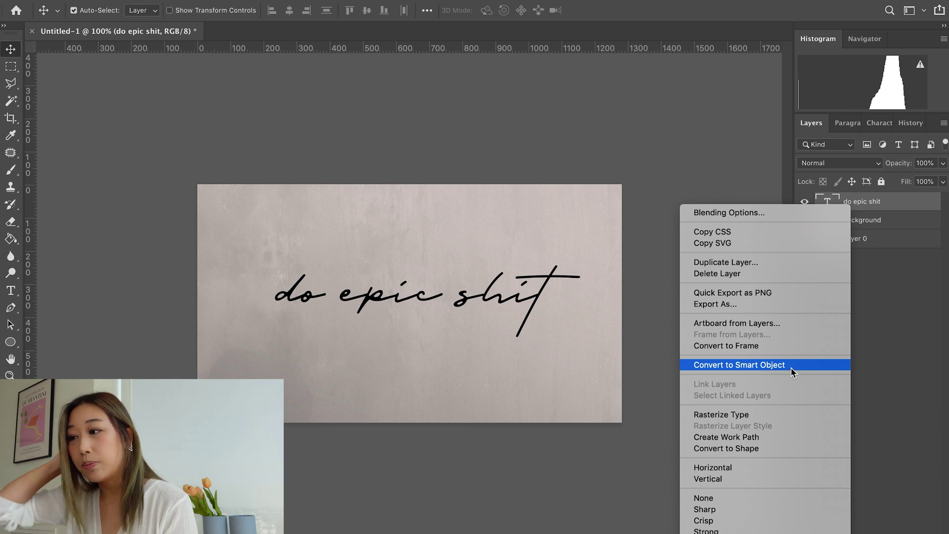
left_click(542, 300)
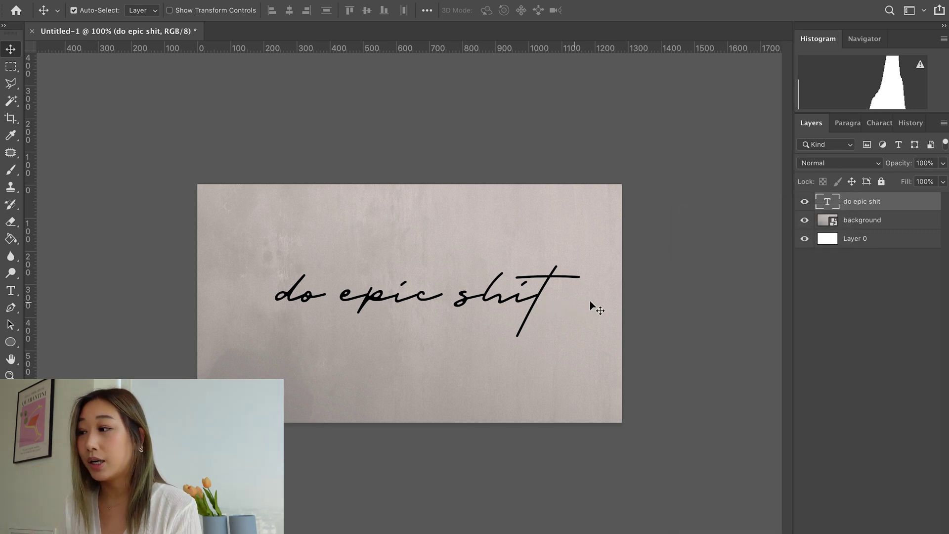
left_click(546, 281)
mouse_move(546, 280)
left_mouse_down()
mouse_move(557, 282)
mouse_move(537, 288)
left_mouse_up()
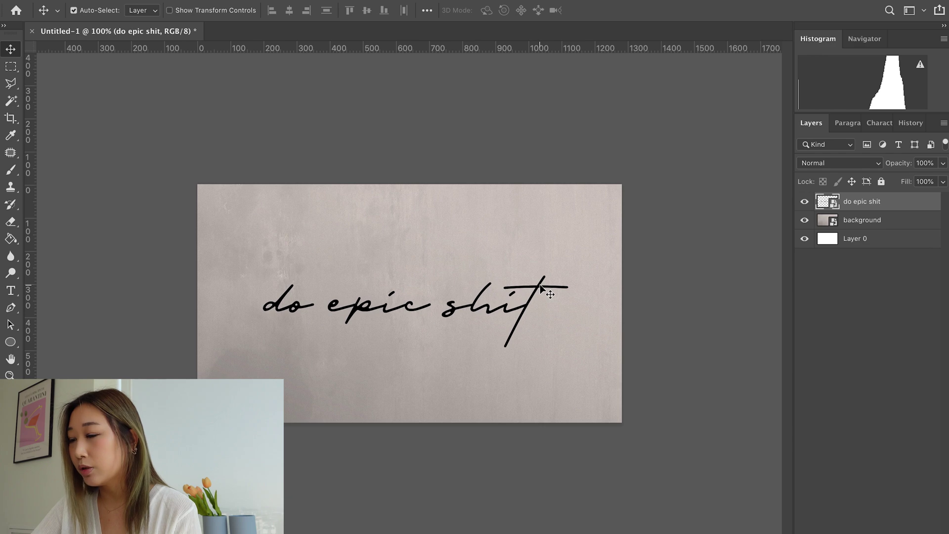
- Apply a white (ffffff) Color Overlay at 100% opacity in Normal mode to the "do epic shit" layer
right_click(900, 204)
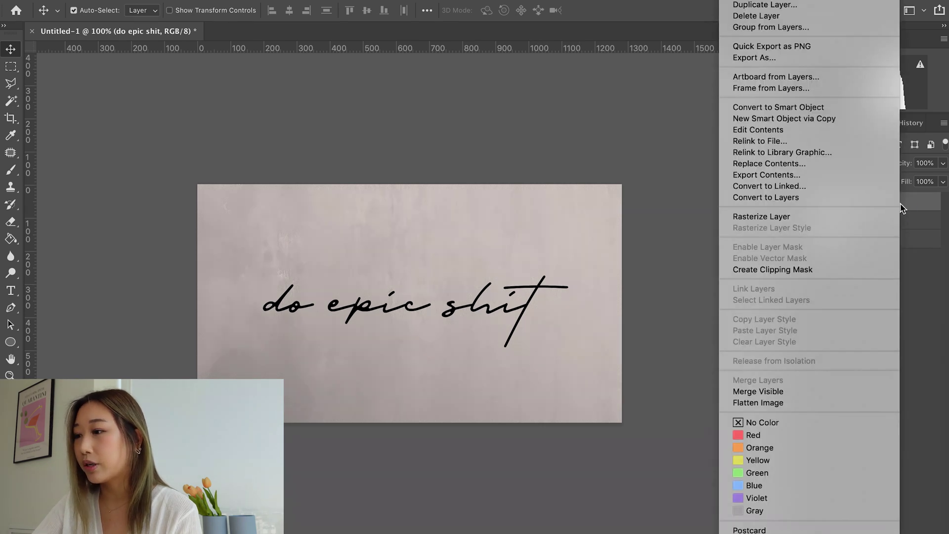
left_click(901, 205)
double_click(915, 203)
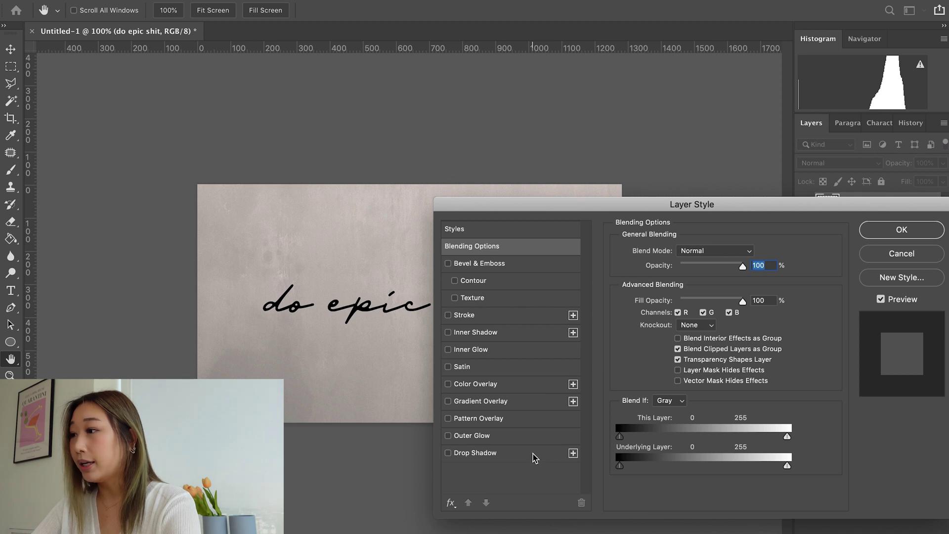
left_click(537, 384)
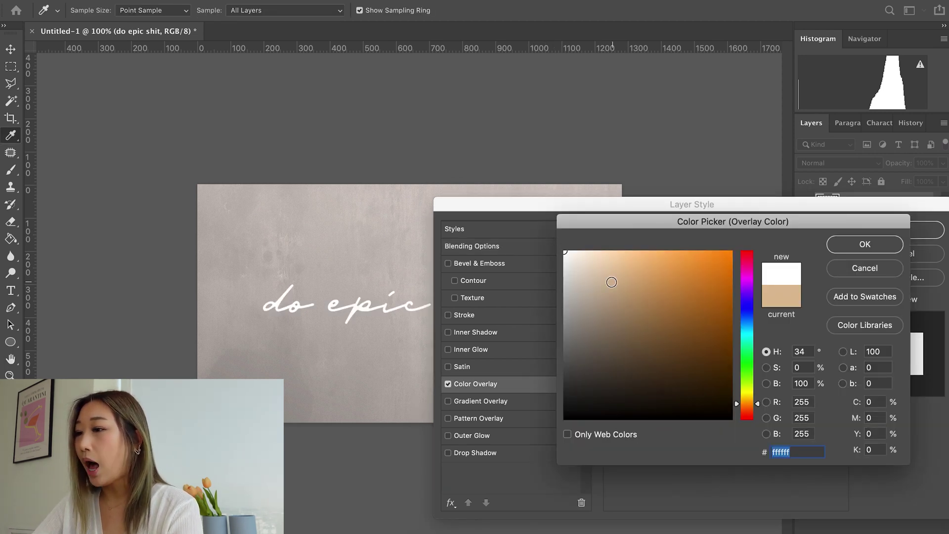
left_click(896, 235)
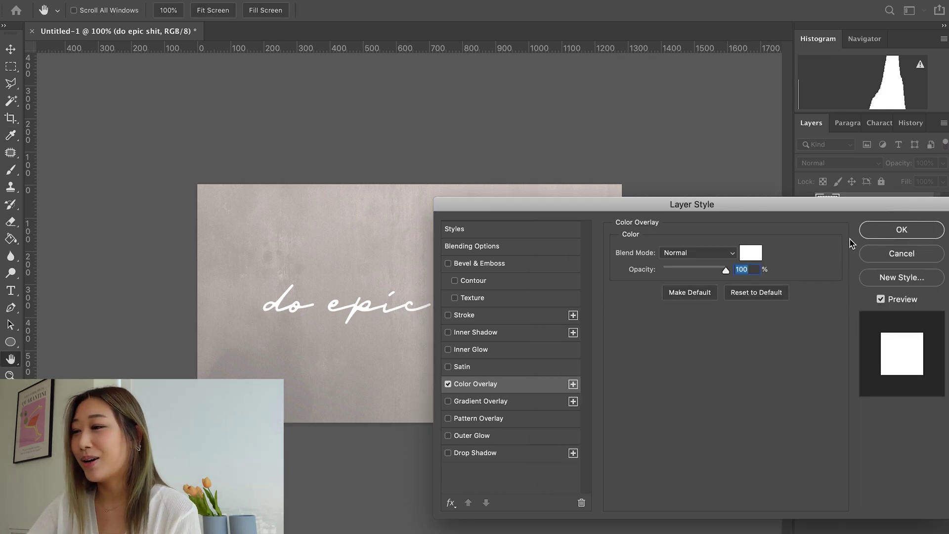
left_click(903, 230)
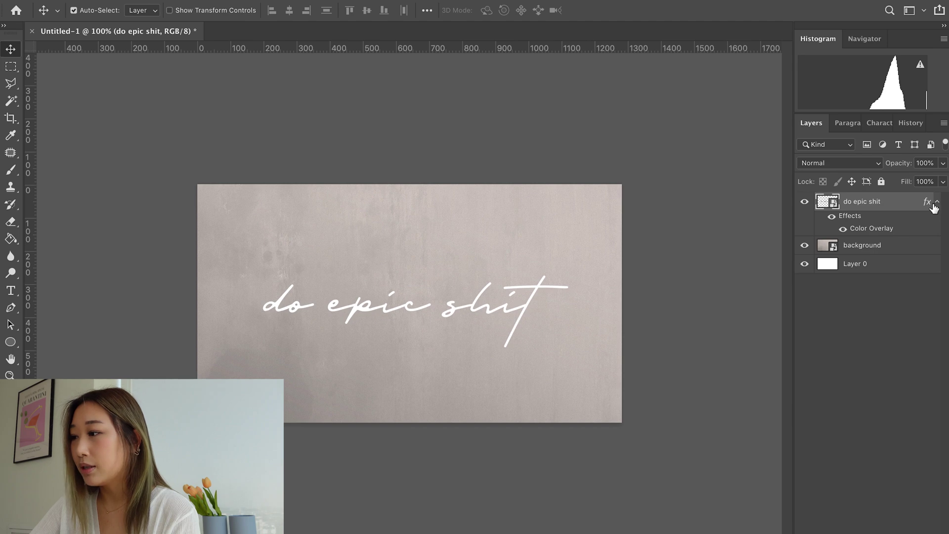
- Reopen the layer style of the "do epic shit" layer, keep its dialog clear of the lettering, and enable Drop Shadow
double_click(873, 234)
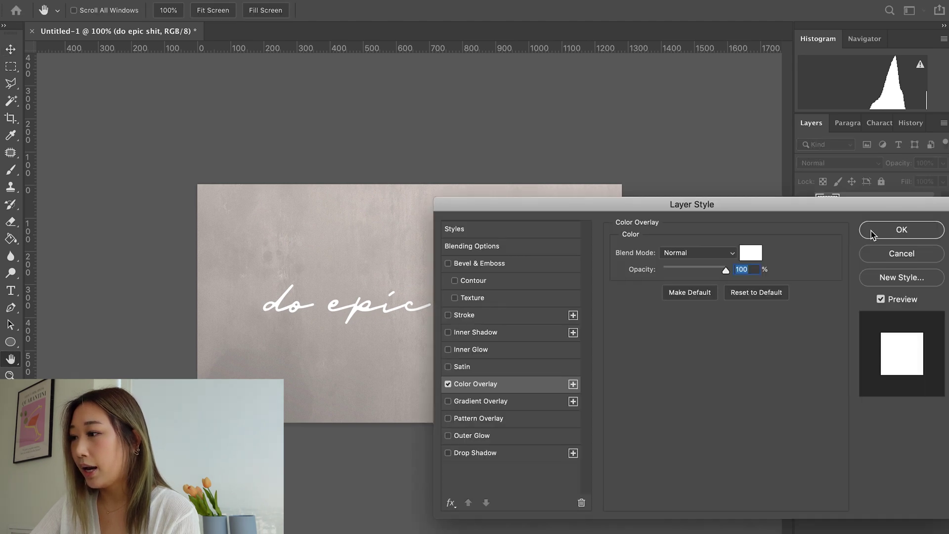
left_click_drag(790, 206, 642, 133)
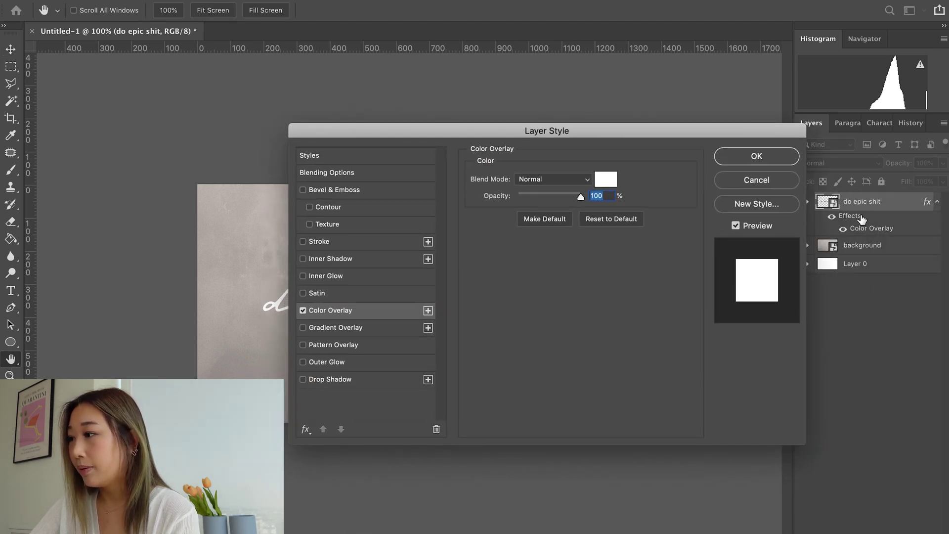
left_click_drag(365, 133, 604, 41)
key("super+minus")
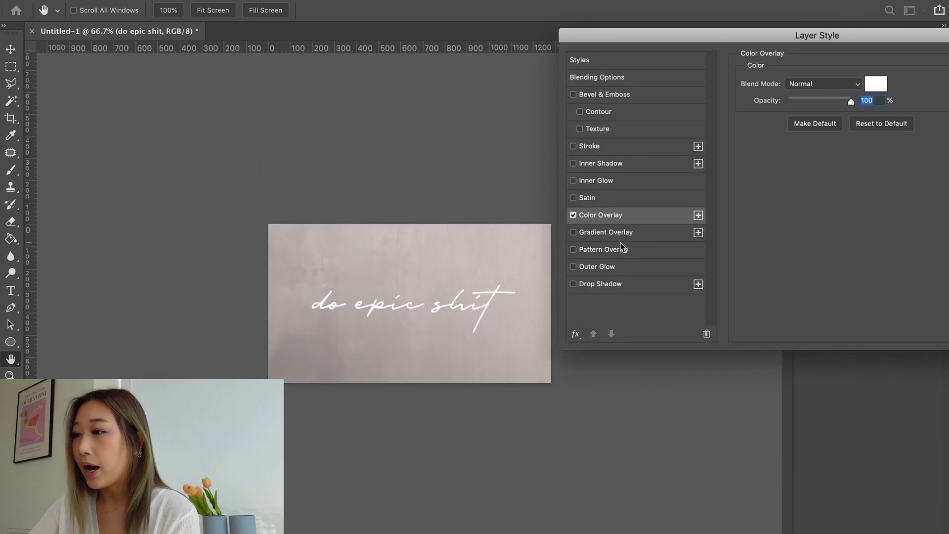
left_click(618, 291)
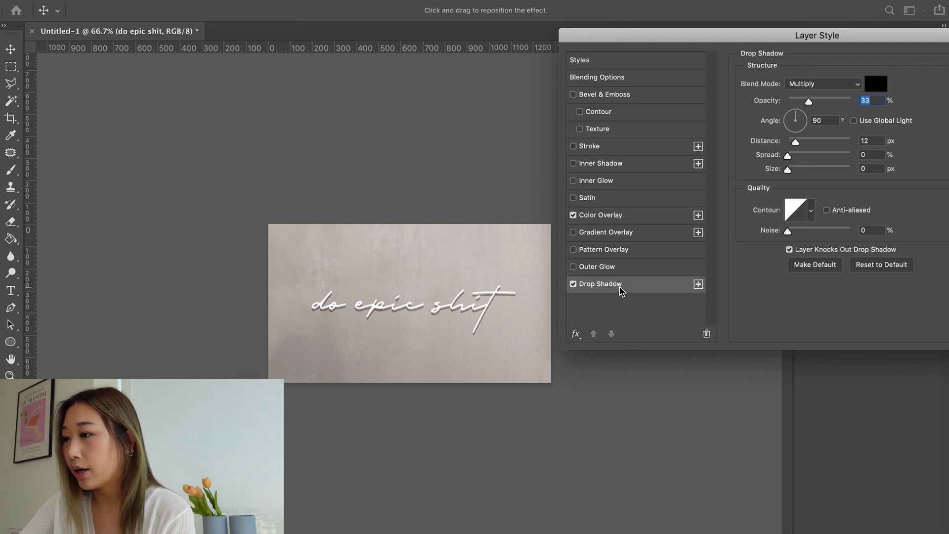
- Set the lettering's drop shadow distance to 16 px and reposition the layer style dialog so all shadow settings are reachable
key("super+plus")
key("super+plus")
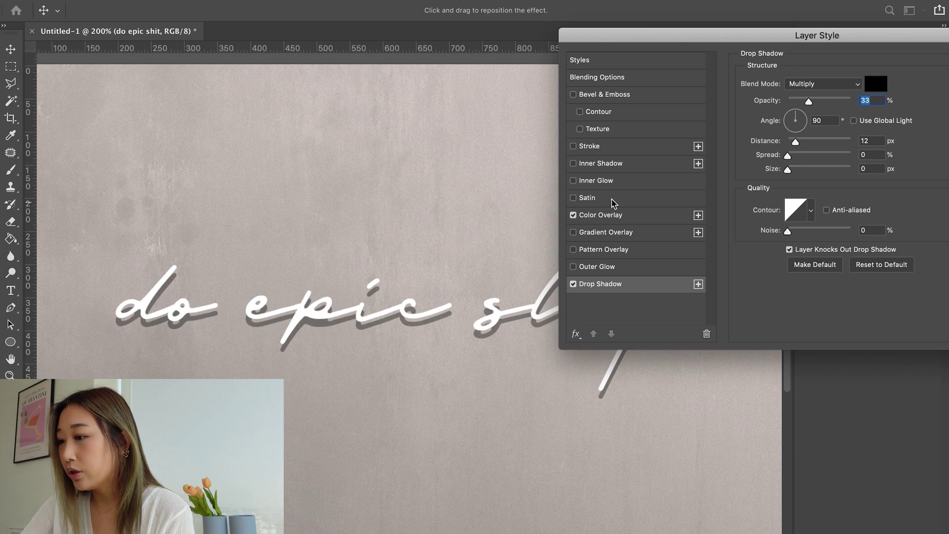
left_click(816, 121)
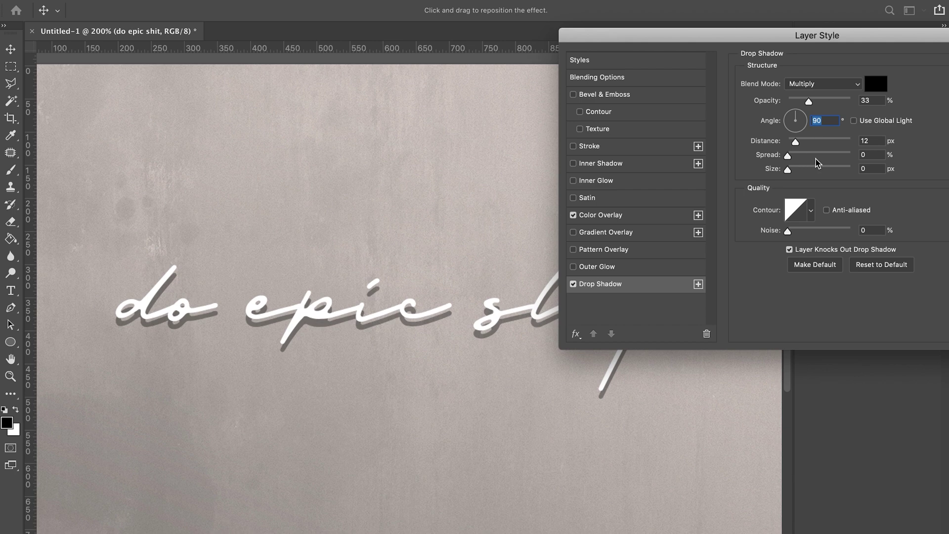
left_click(800, 142)
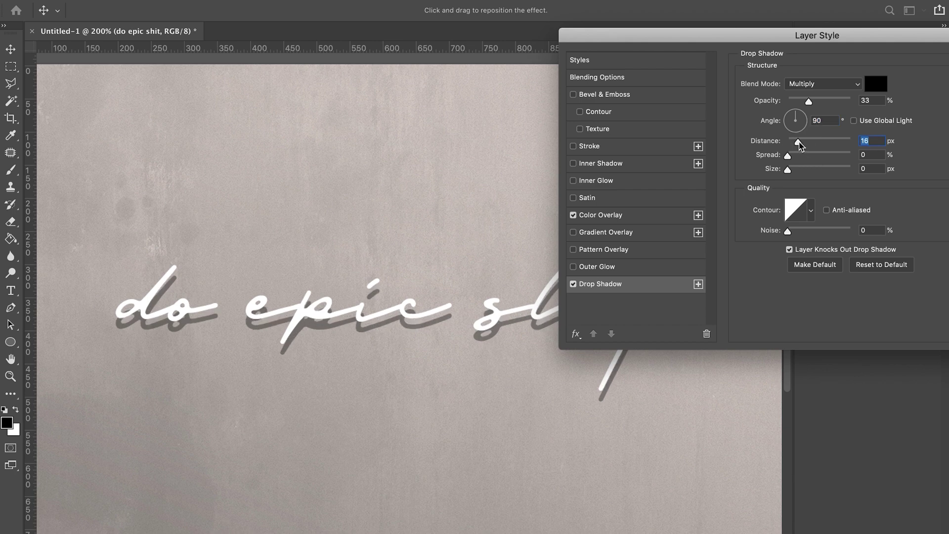
left_click_drag(763, 41, 835, 73)
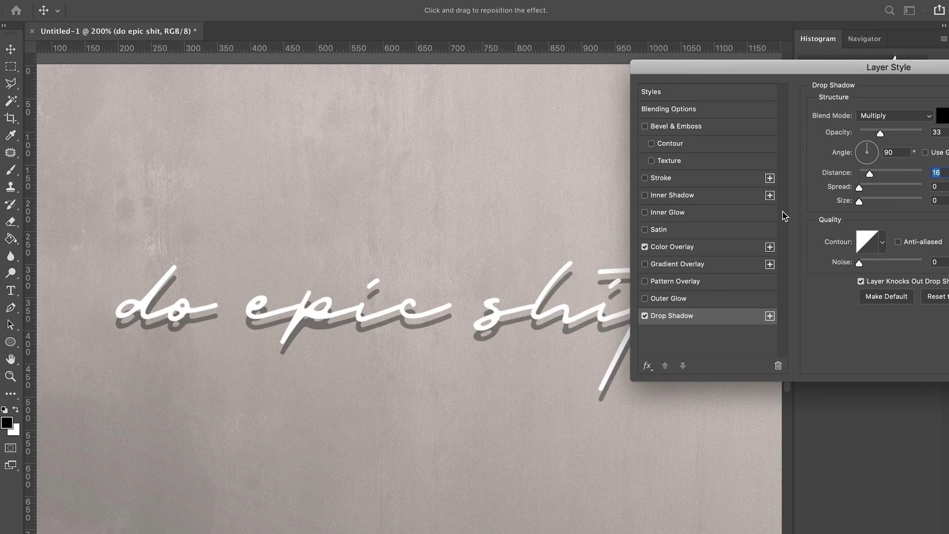
left_click_drag(828, 72, 672, 16)
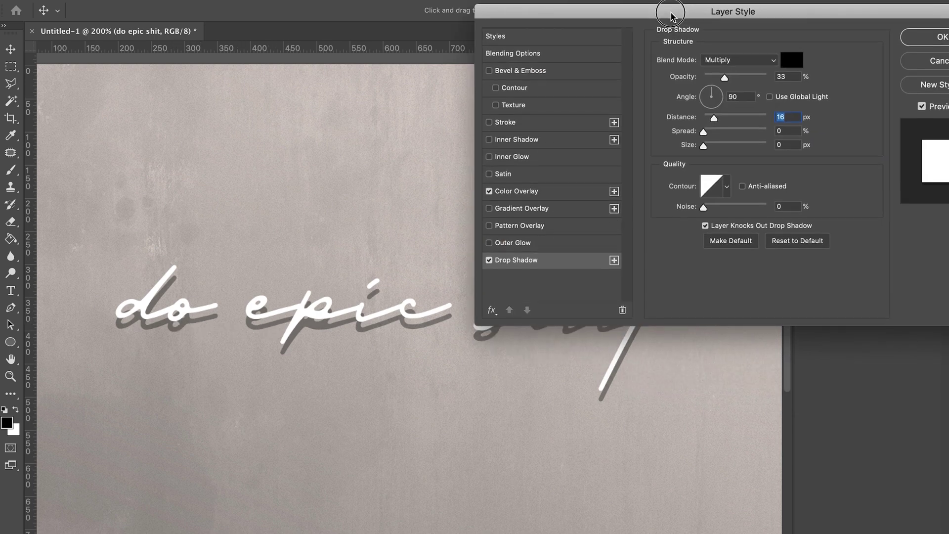
- Slightly raise the drop shadow's opacity, add a little size to soften its edges, and apply the layer style
left_click(719, 61)
left_click(722, 50)
left_click(717, 62)
left_click(717, 57)
scroll(715, 63, "down", 1)
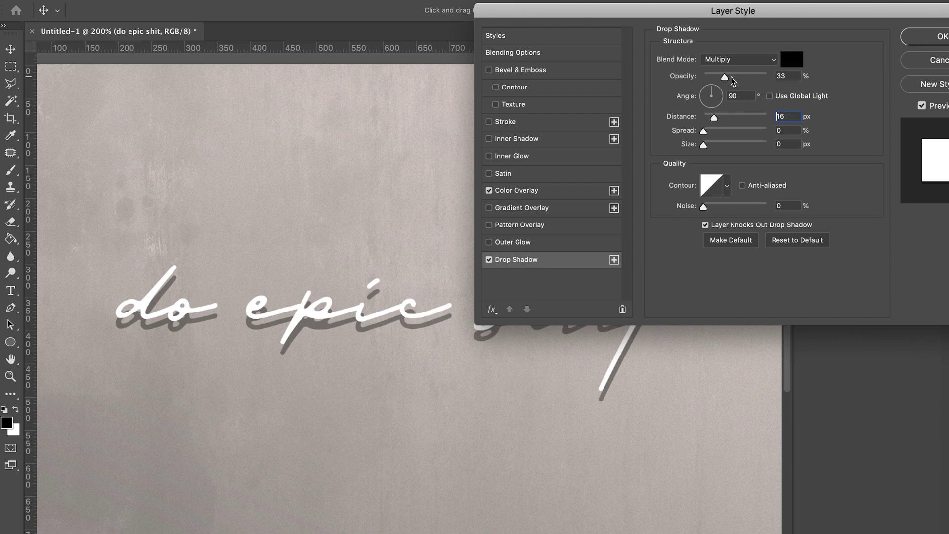
left_click_drag(725, 77, 727, 77)
mouse_move(705, 146)
left_mouse_down()
mouse_move(730, 147)
mouse_move(709, 148)
left_mouse_up()
left_click(924, 40)
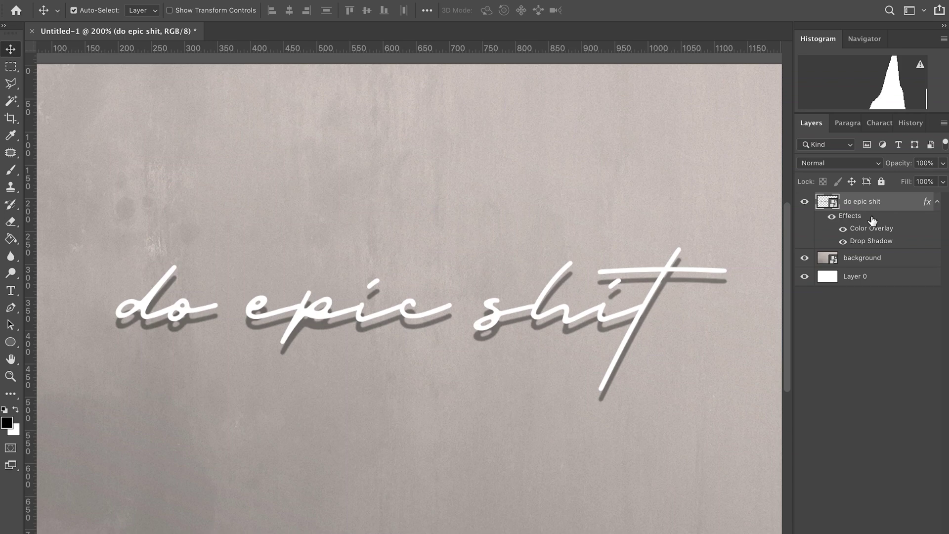
- Collapse the lettering layer's effects list and rename the layer "do epic shit - regular"
left_click(937, 202)
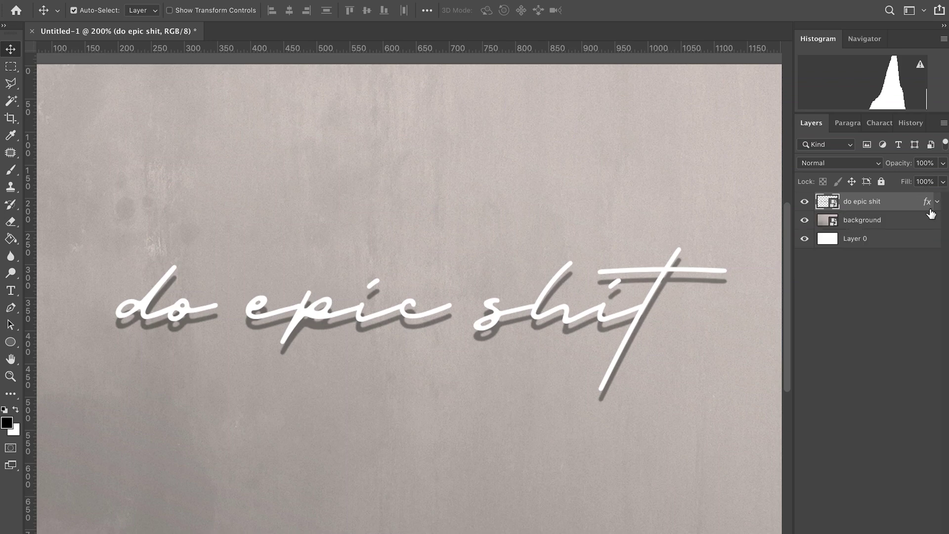
double_click(873, 208)
key("End")
type("- regular")
key("Return")
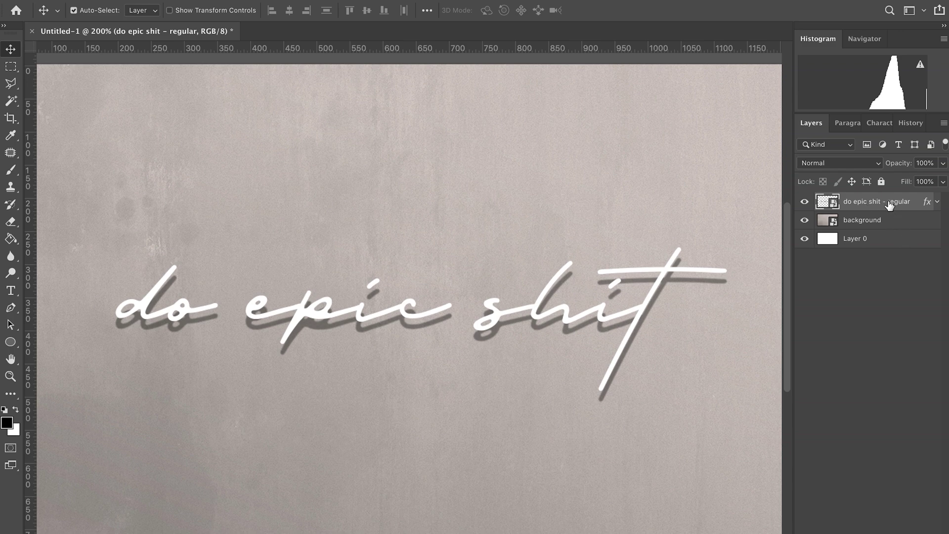
- Duplicate the "do epic shit - regular" layer and hide the original
left_click_drag(890, 205, 907, 532)
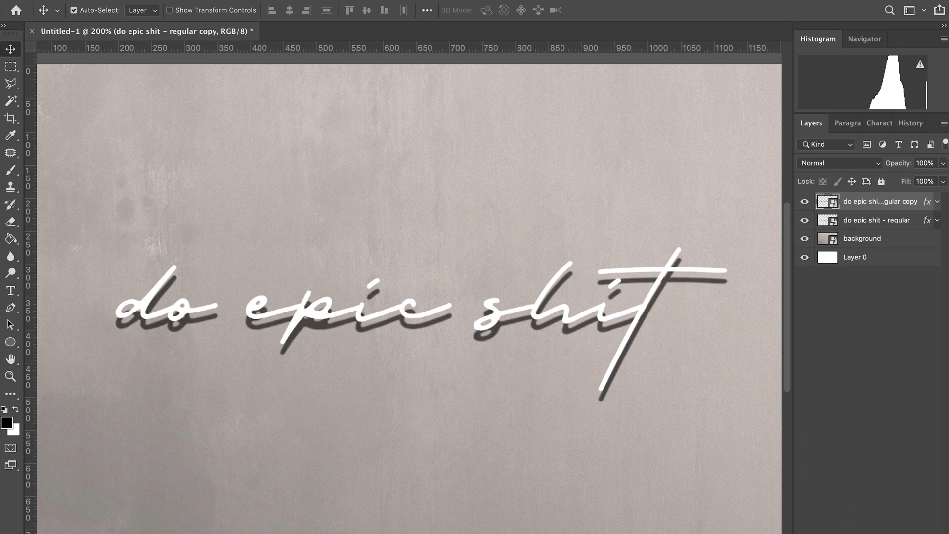
left_click(804, 221)
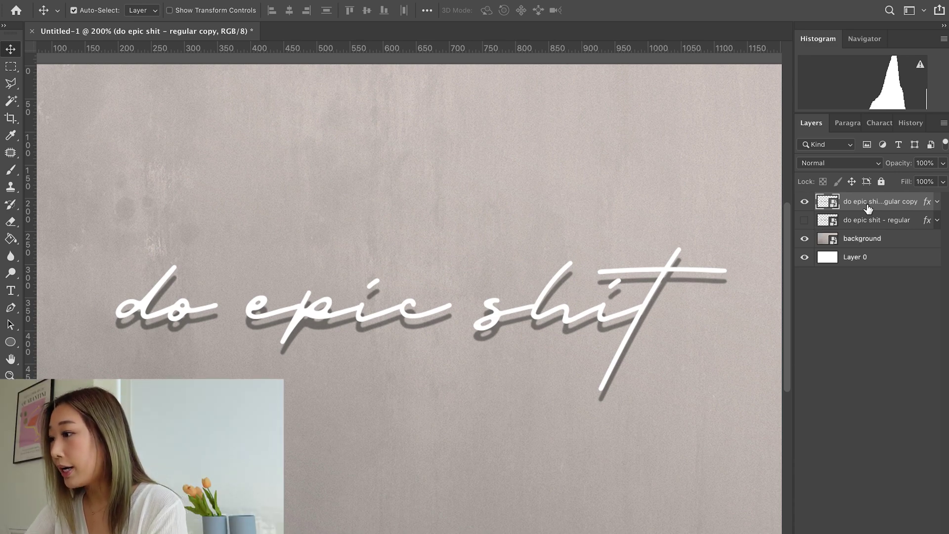
- Change the duplicate lettering layer's Color Overlay to a light grey, about e0e0e0, and apply the style
left_click(938, 202)
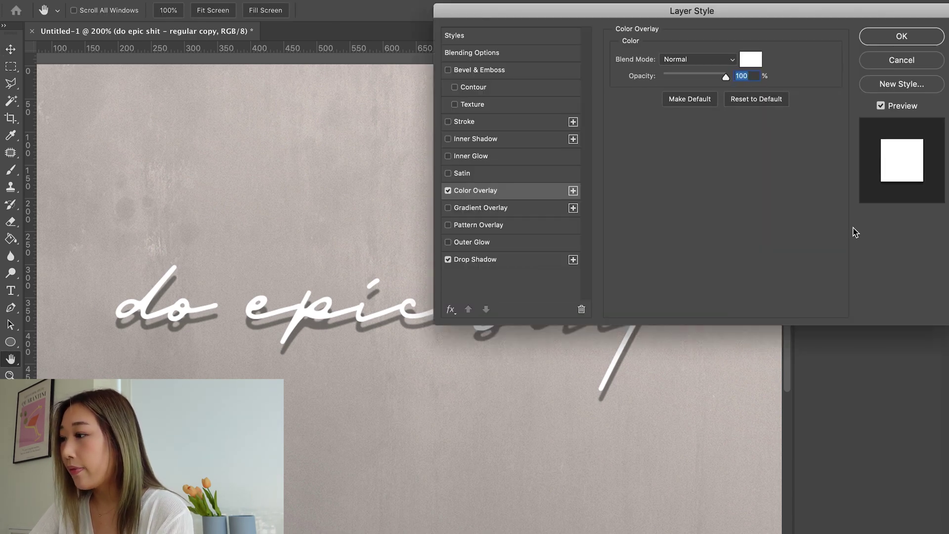
double_click(861, 230)
left_click(751, 60)
left_click_drag(614, 218, 661, 198)
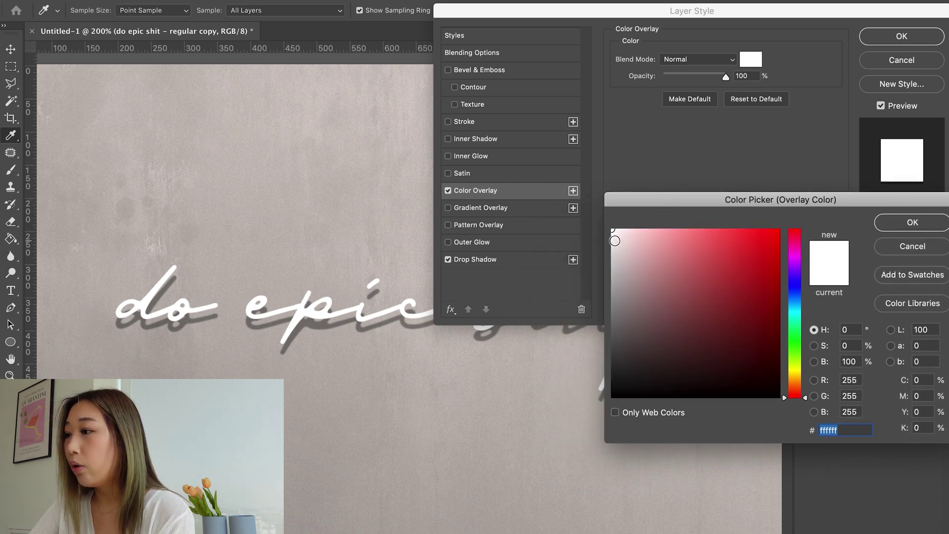
left_click_drag(616, 239, 612, 245)
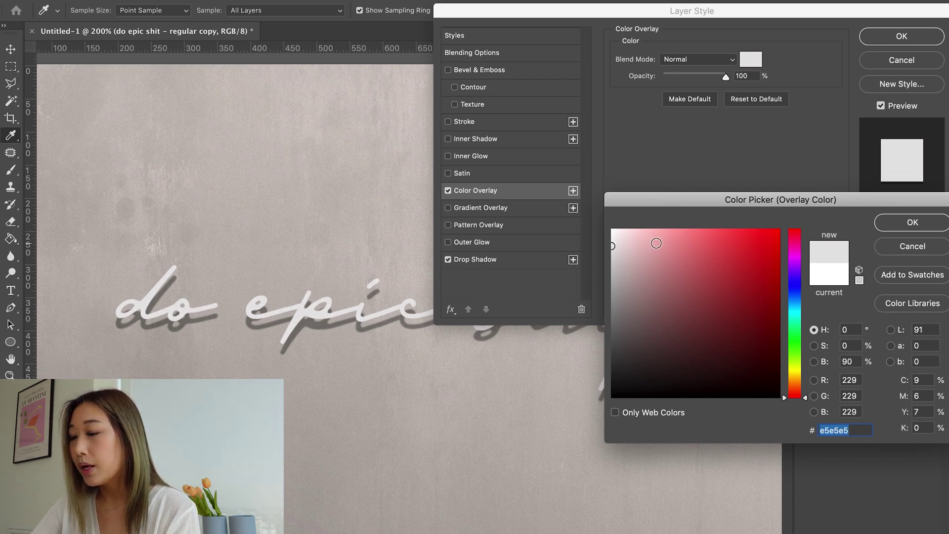
key("Return")
key("Return")
- Rename the grey lettering copy "do epic shit 1" and collapse its effects list
double_click(885, 201)
left_click(891, 203)
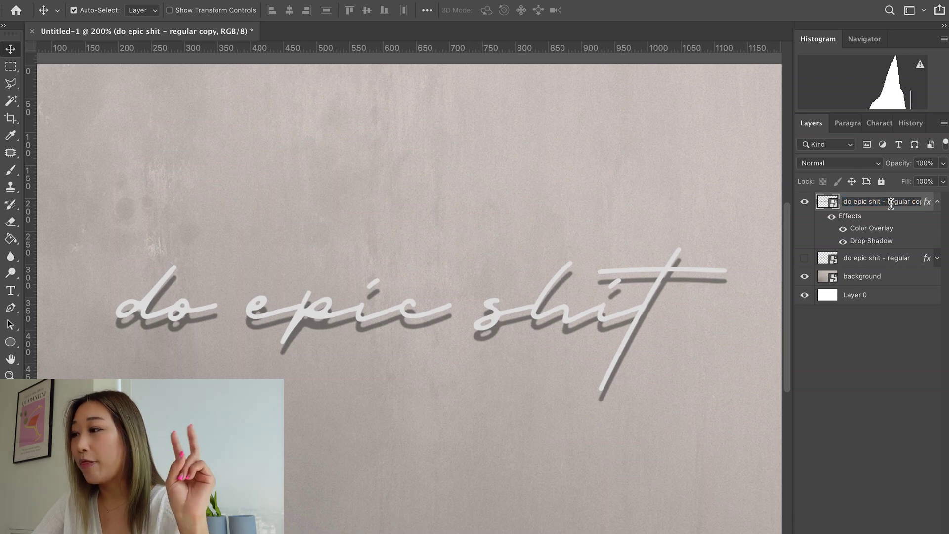
left_click_drag(885, 202, 942, 203)
key("BackSpace")
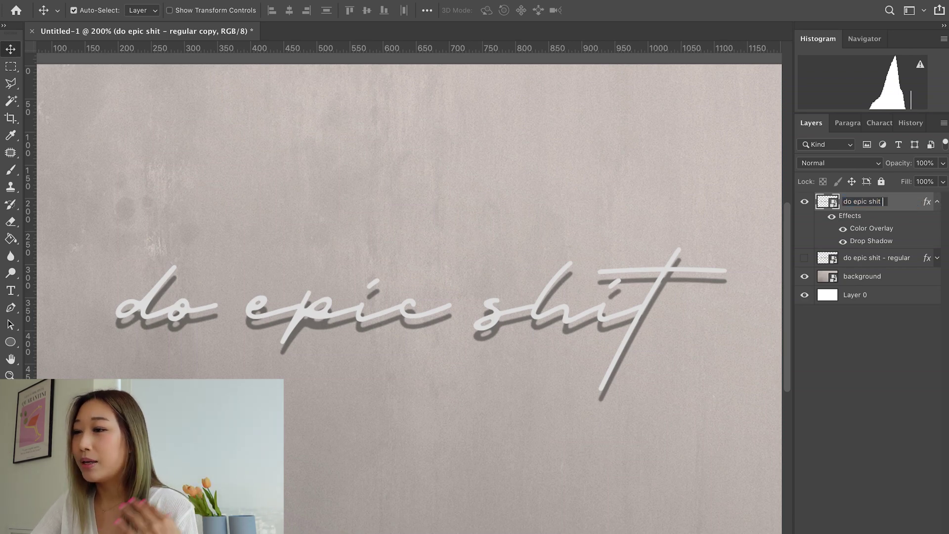
type("1")
key("Return")
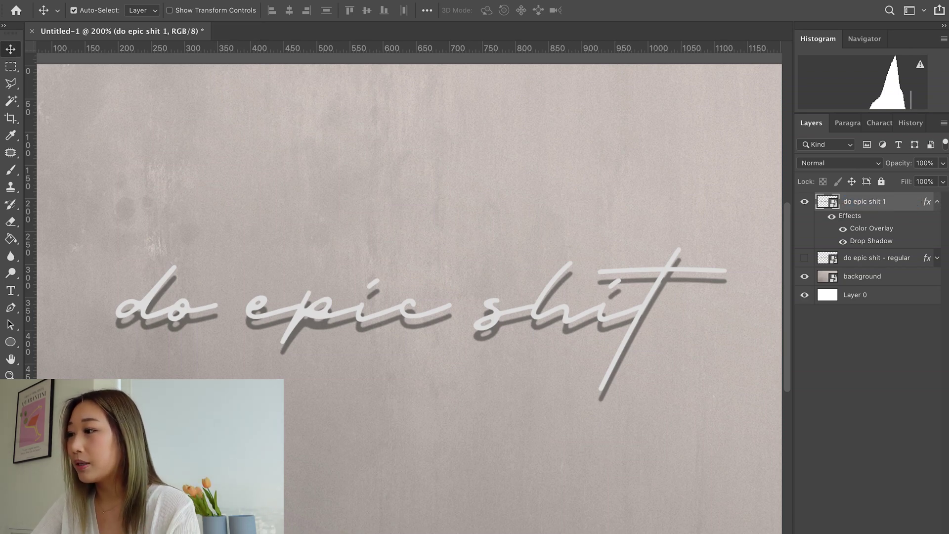
left_click(937, 202)
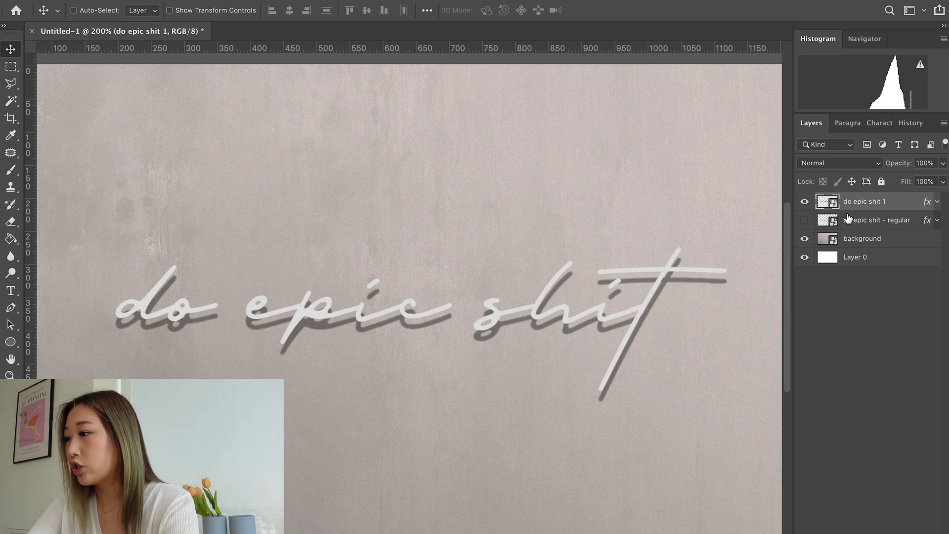
- Duplicate the "do epic shit 1" layer and hide the layer it was copied from
key("ctrl+minus")
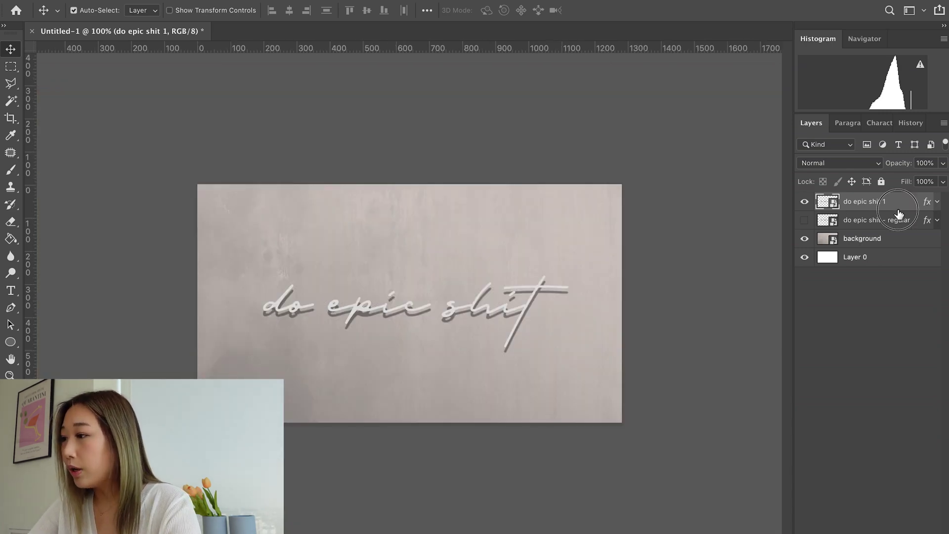
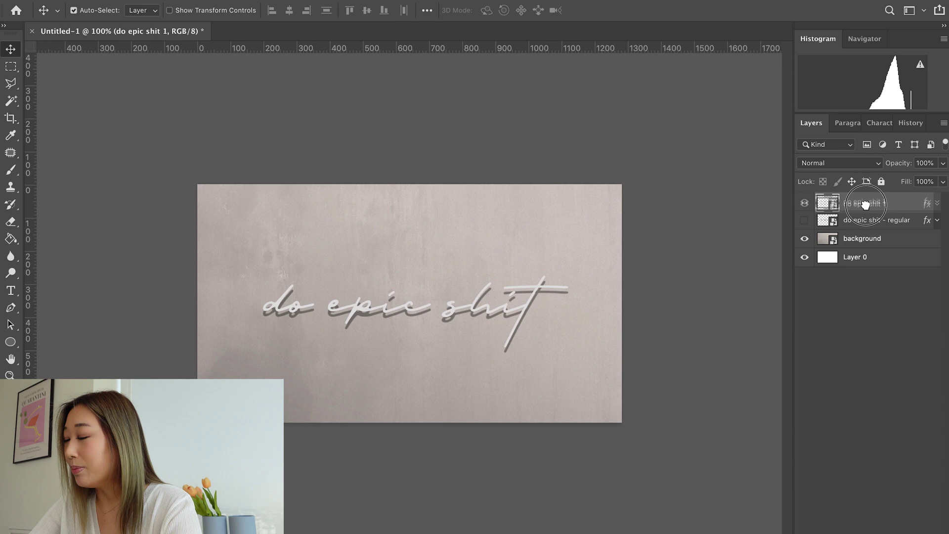
key("super+j")
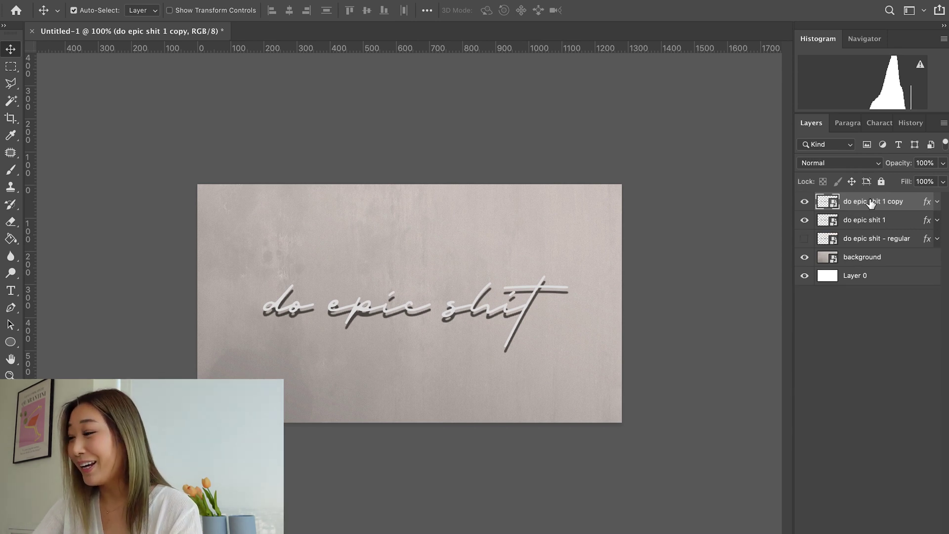
left_click(805, 221)
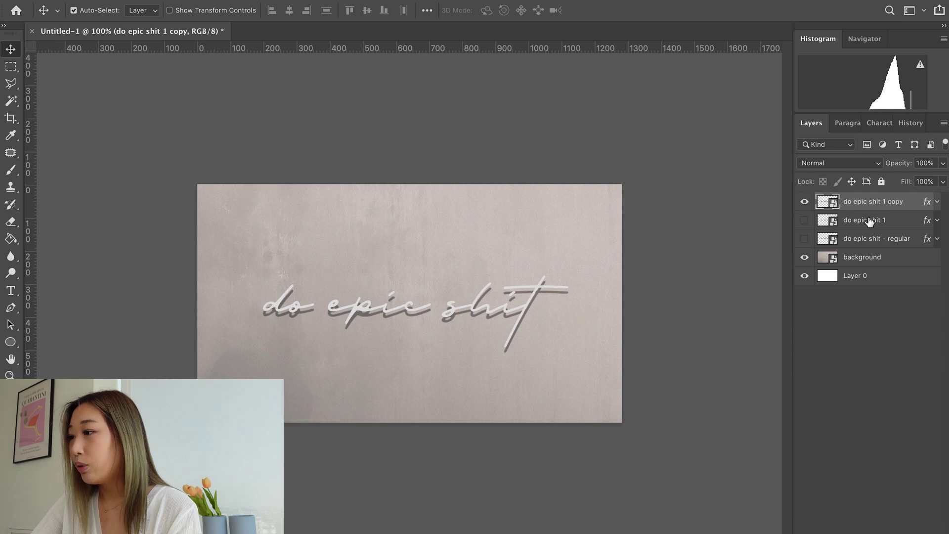
- Rename the new top lettering copy "do epic shit 2"
double_click(885, 202)
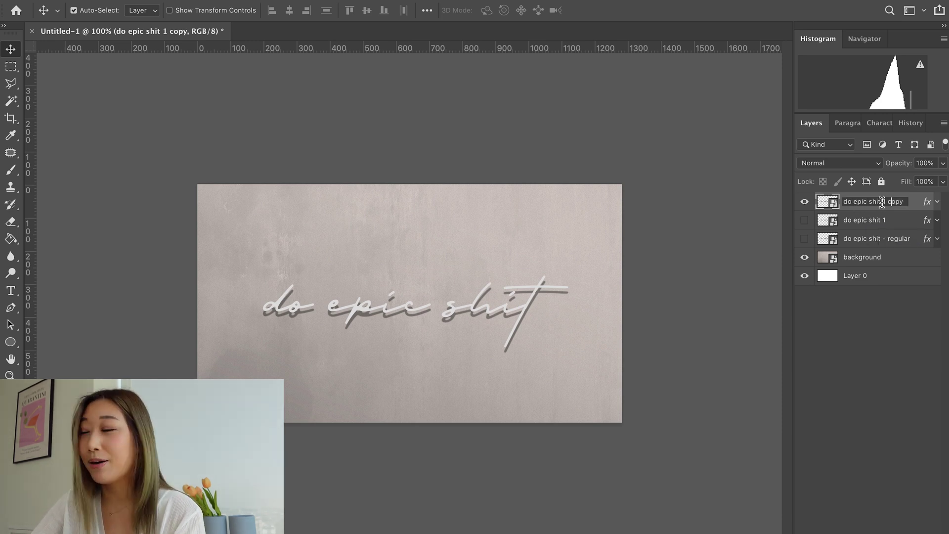
left_click_drag(886, 202, 905, 202)
key("BackSpace")
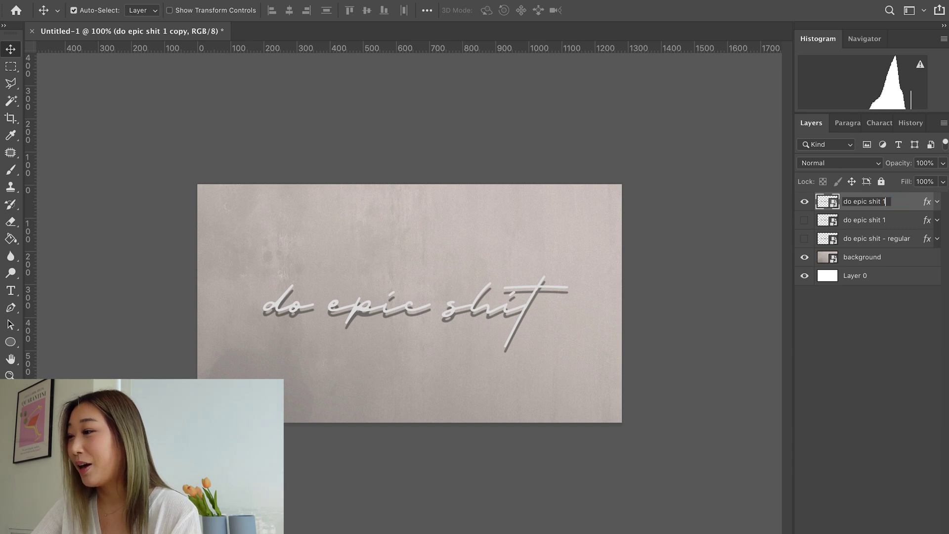
type("2")
key("Return")
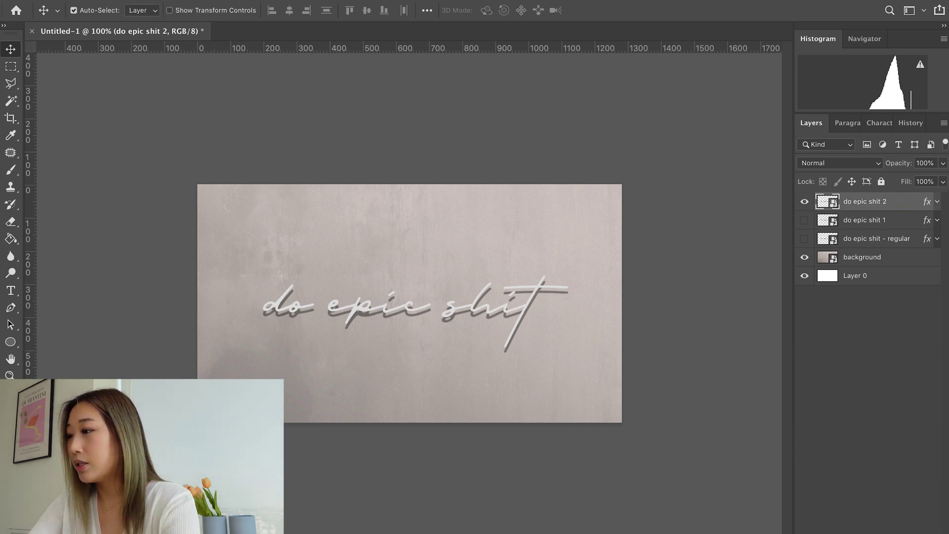
- Set the Color Overlay of the "do epic shit 2" layer to white (ffffff)
left_click(937, 203)
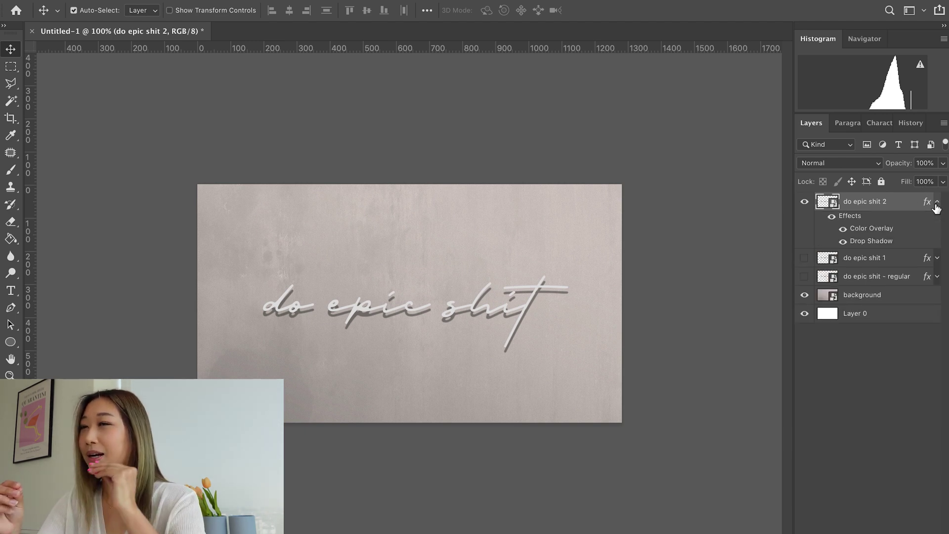
double_click(872, 235)
left_click_drag(624, 14, 487, 146)
left_click(613, 190)
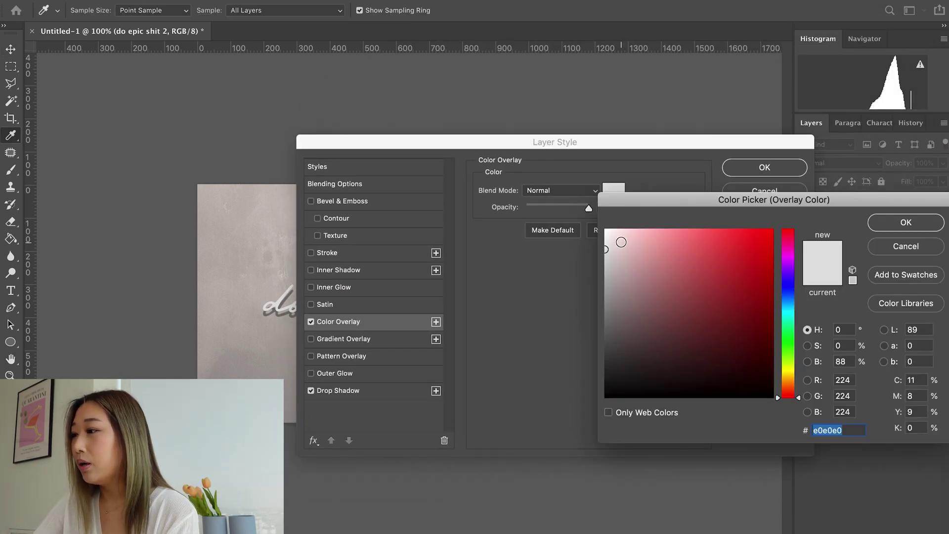
left_click(587, 211)
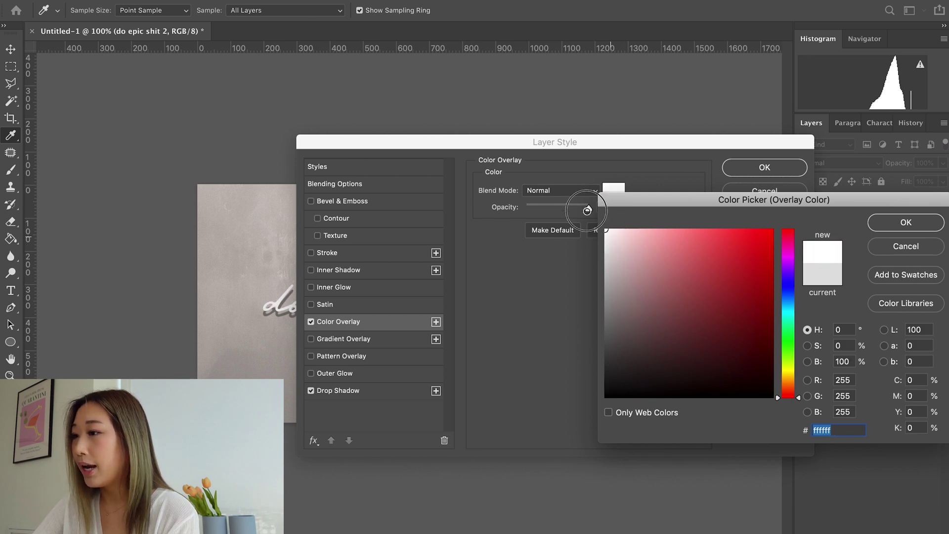
left_click(906, 222)
- Add an Outer Glow to the "do epic shit 2" layer with 33% opacity, 8% spread and 38 px size
left_click_drag(648, 149, 879, 88)
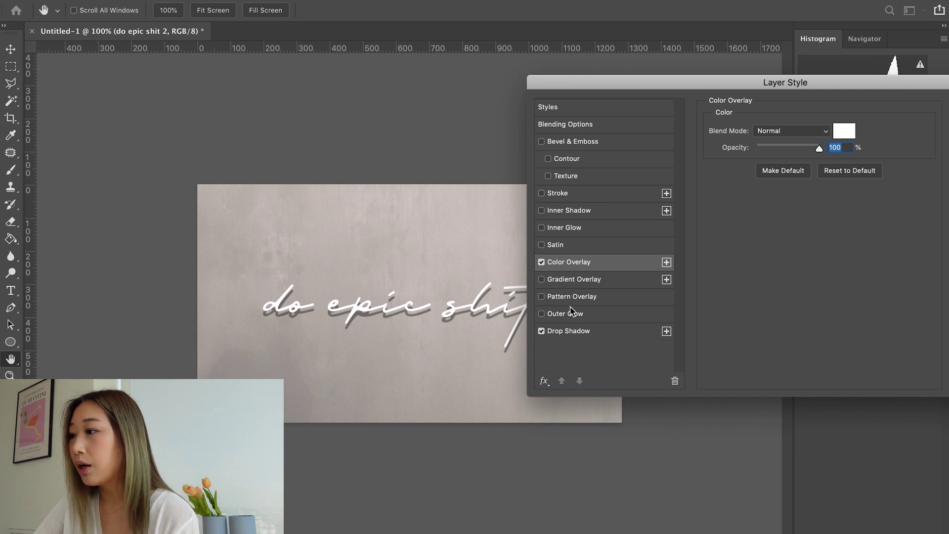
left_click_drag(539, 81, 591, 65)
left_click(645, 346)
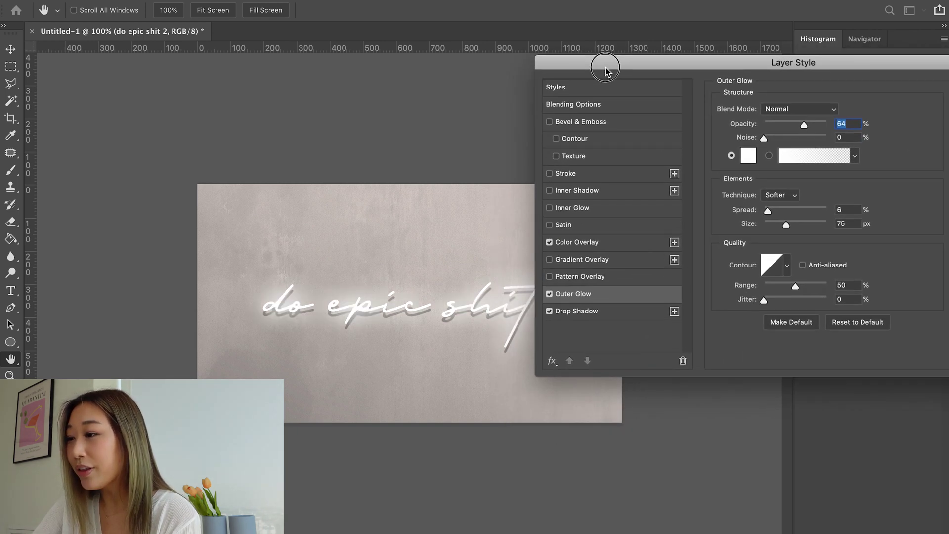
left_click(777, 125)
mouse_move(776, 127)
left_mouse_down()
mouse_move(787, 127)
mouse_move(776, 127)
left_mouse_up()
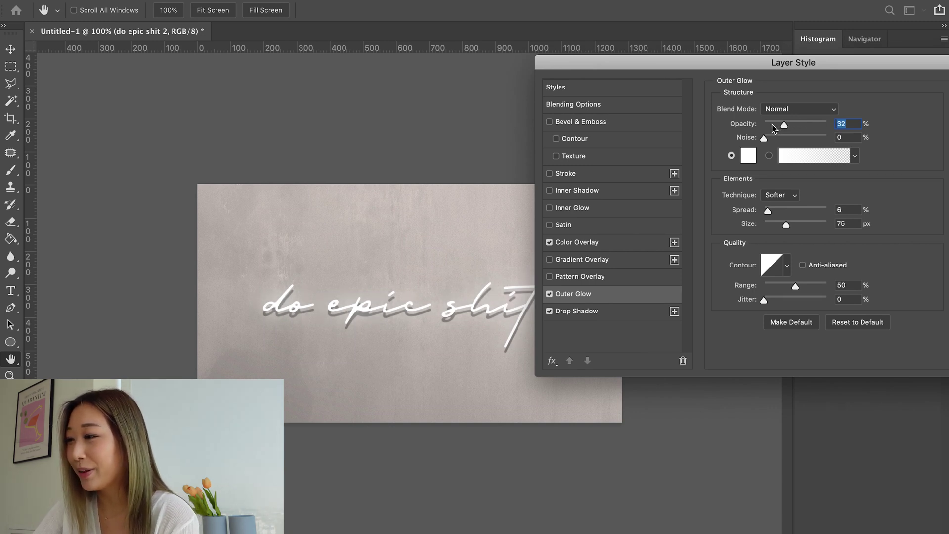
left_click(785, 125)
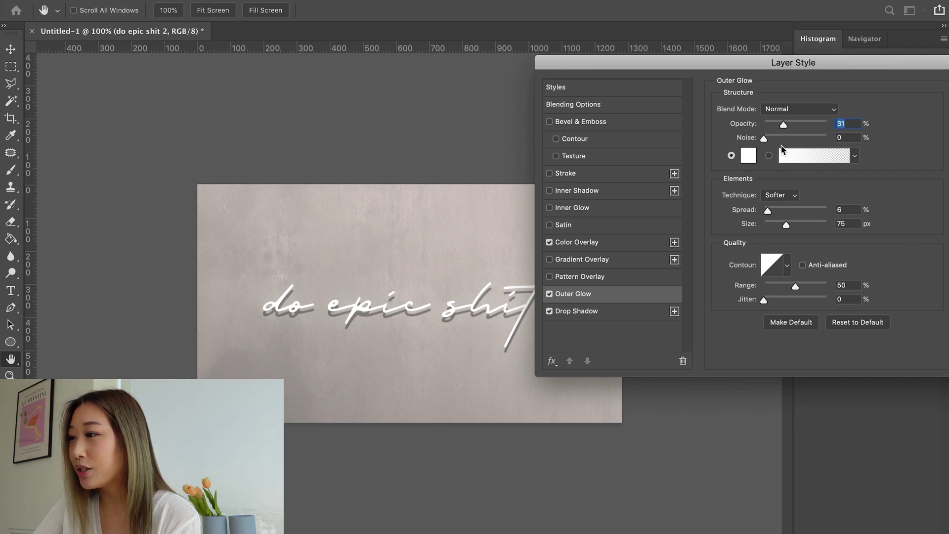
left_click_drag(787, 225, 773, 225)
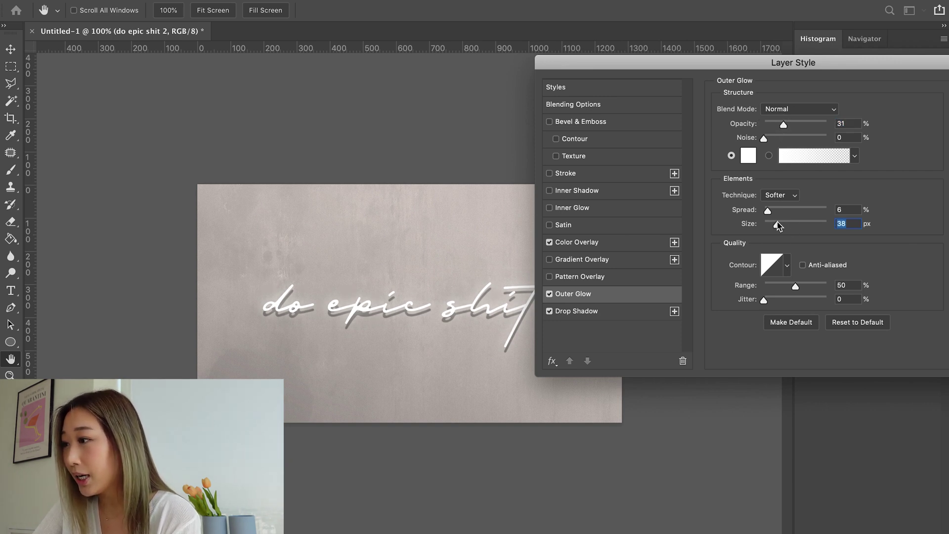
left_click(789, 126)
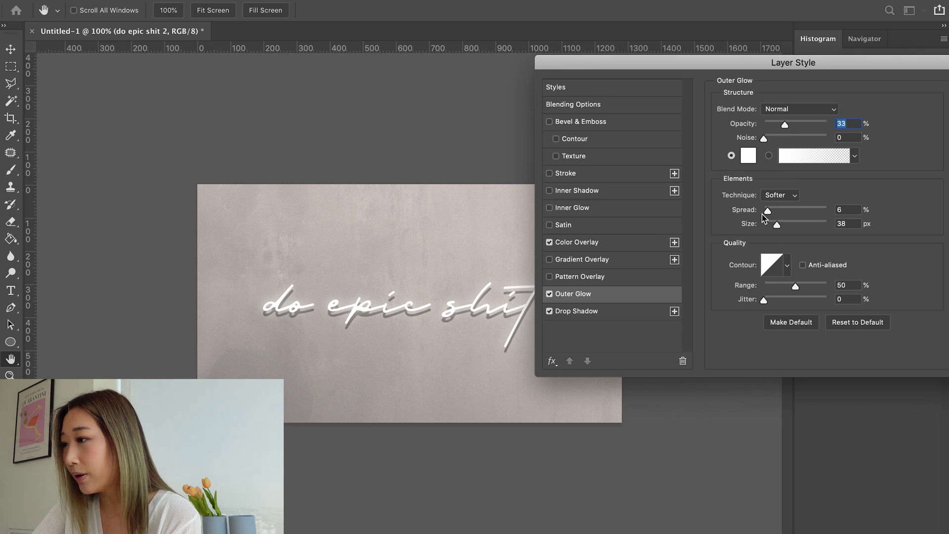
left_click_drag(773, 211, 769, 213)
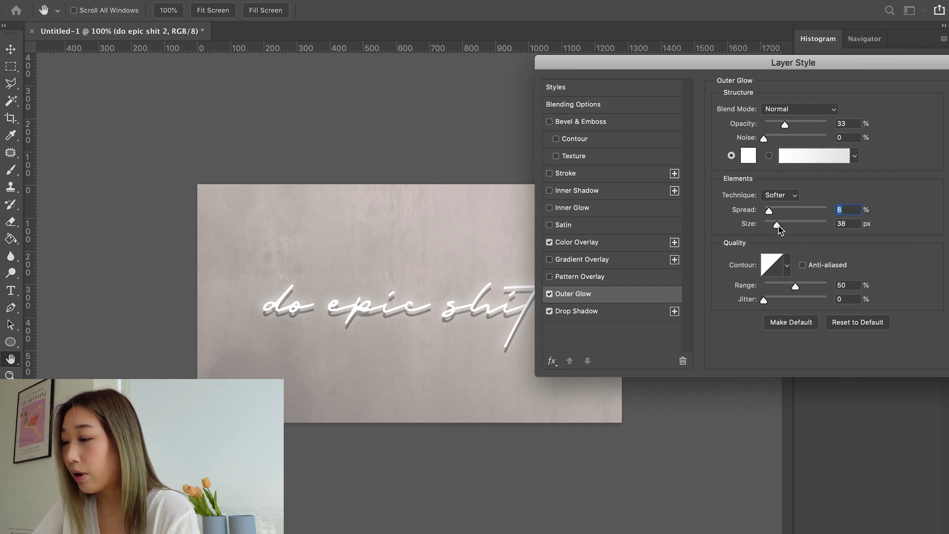
left_click_drag(729, 70, 598, 24)
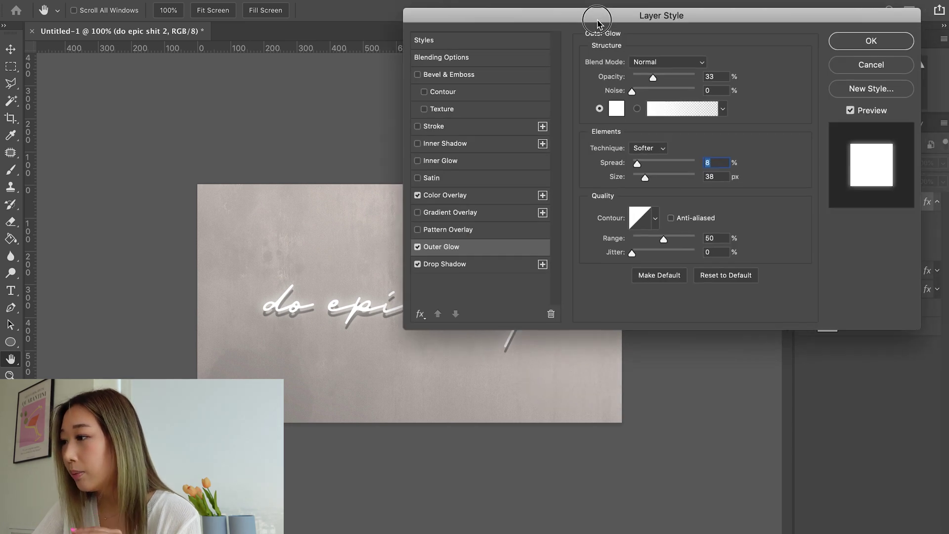
left_click(844, 44)
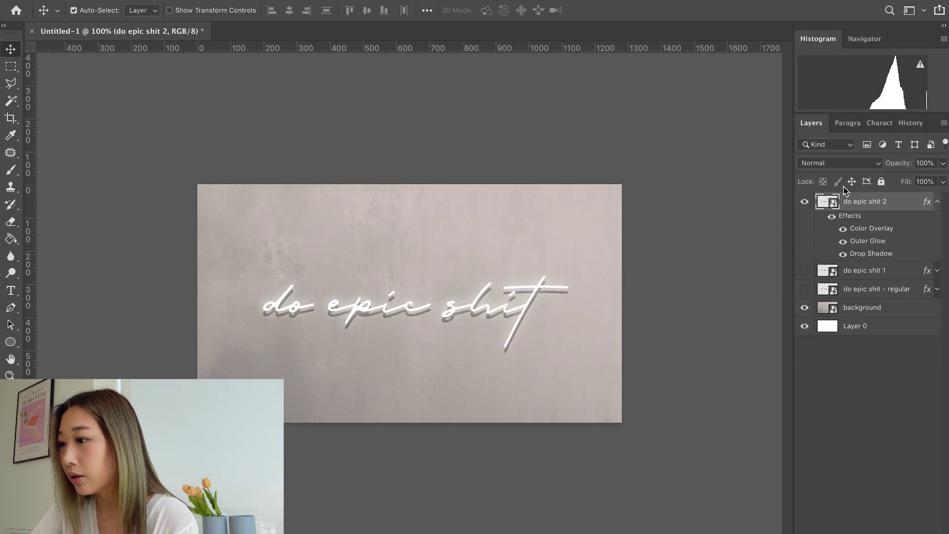
- Collapse the effects list of "do epic shit 2", duplicate the layer and hide the original
left_click(938, 204)
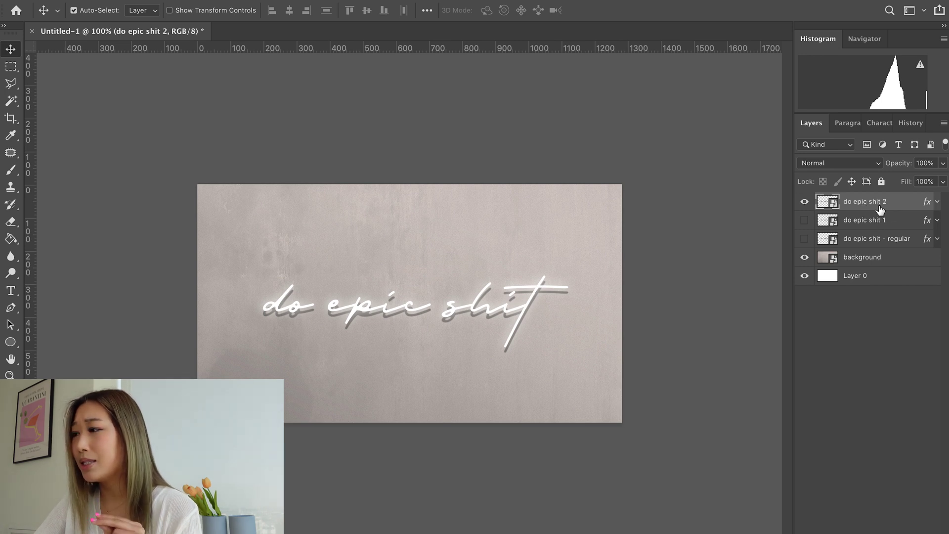
left_click_drag(885, 206, 908, 532)
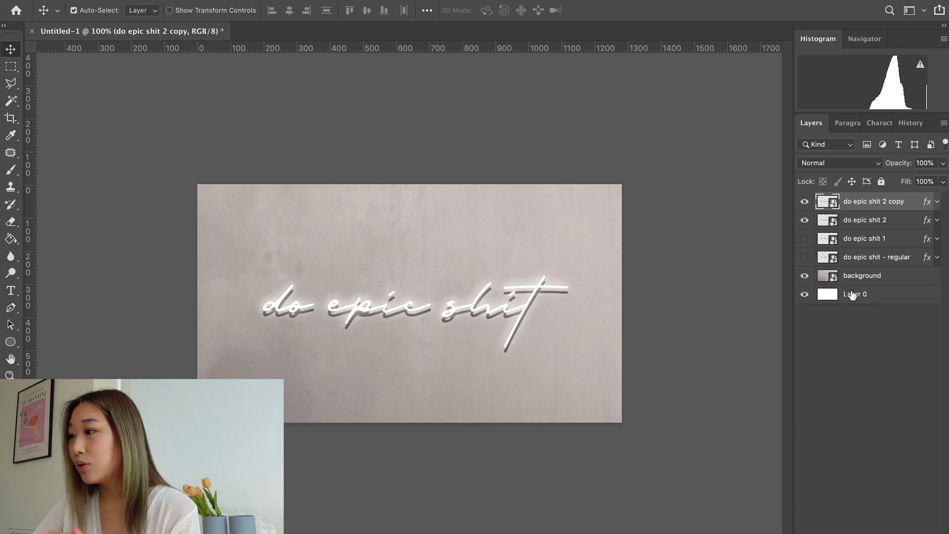
left_click(804, 220)
- Rename the new top lettering copy "do epic shit 3"
double_click(872, 207)
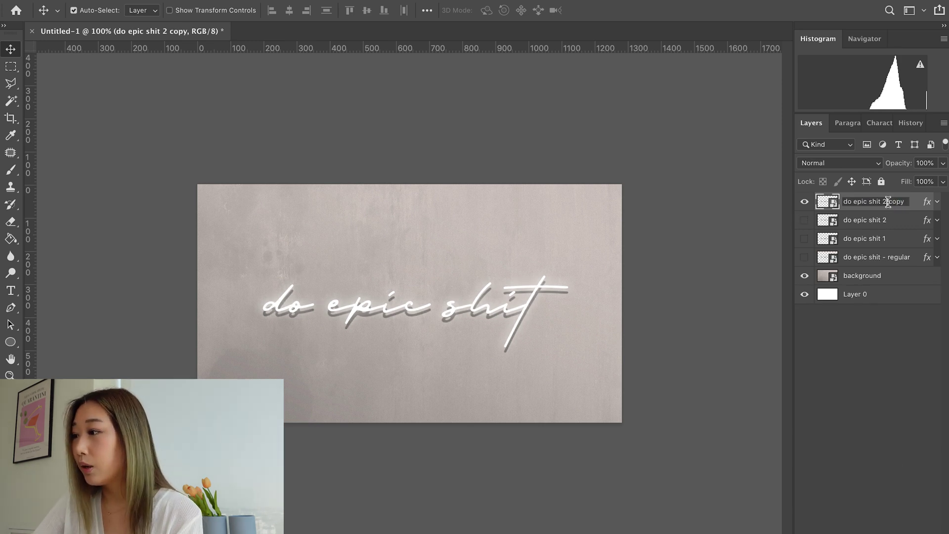
left_click_drag(883, 202, 935, 213)
type("3")
key("Return")
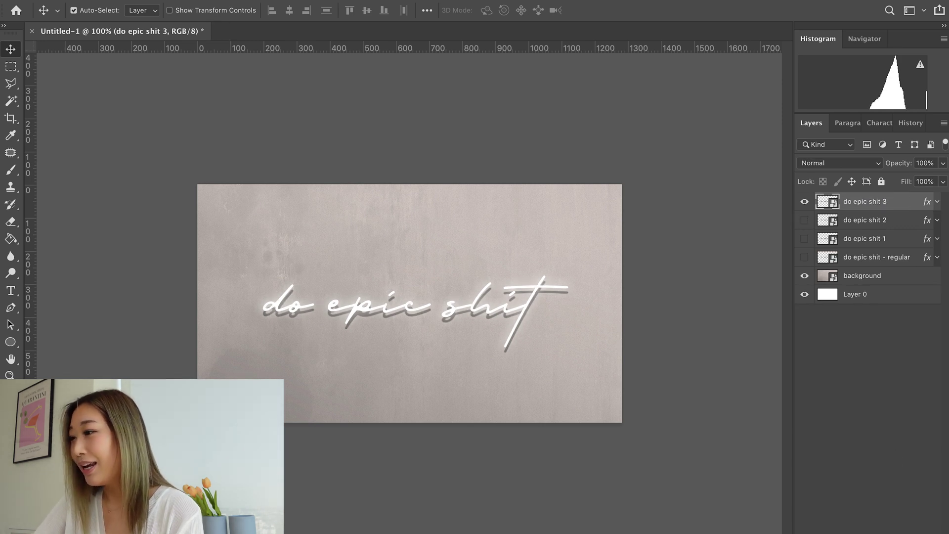
- Strengthen the Outer Glow of the "do epic shit 3" layer to 45% opacity, 14% spread and 46 px size
left_click(937, 202)
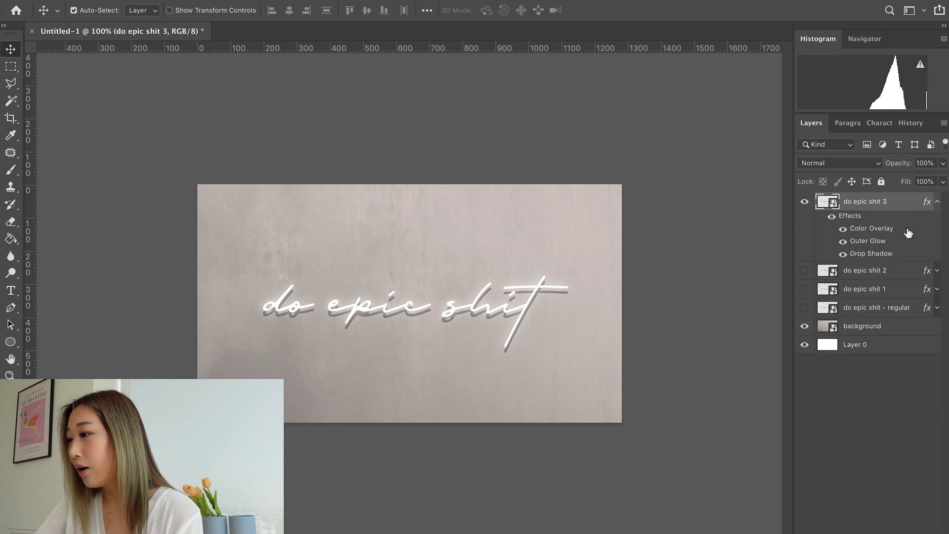
double_click(862, 244)
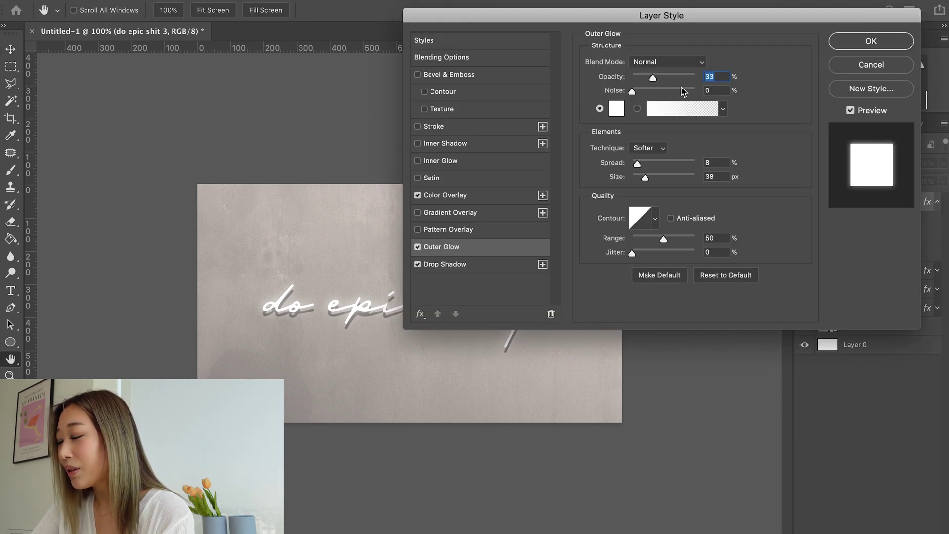
left_click_drag(543, 18, 715, 58)
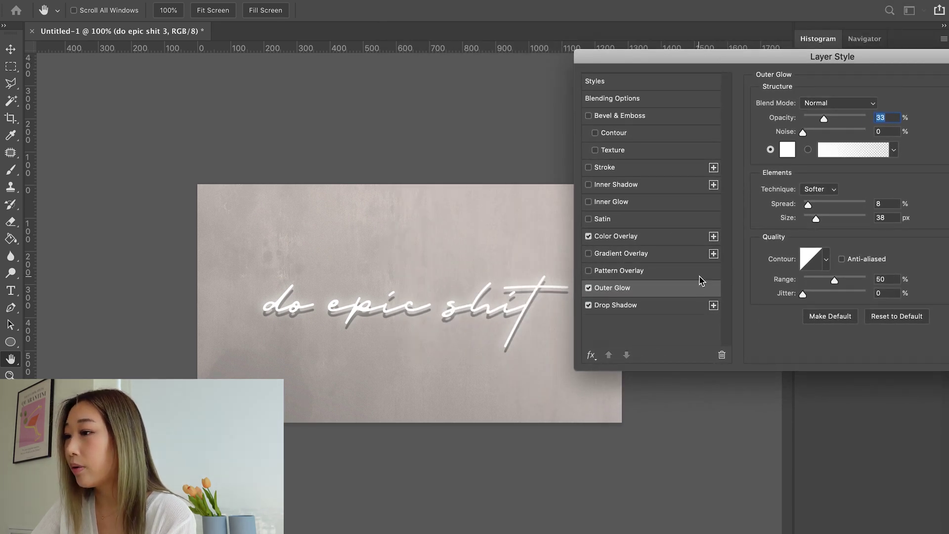
left_click(831, 118)
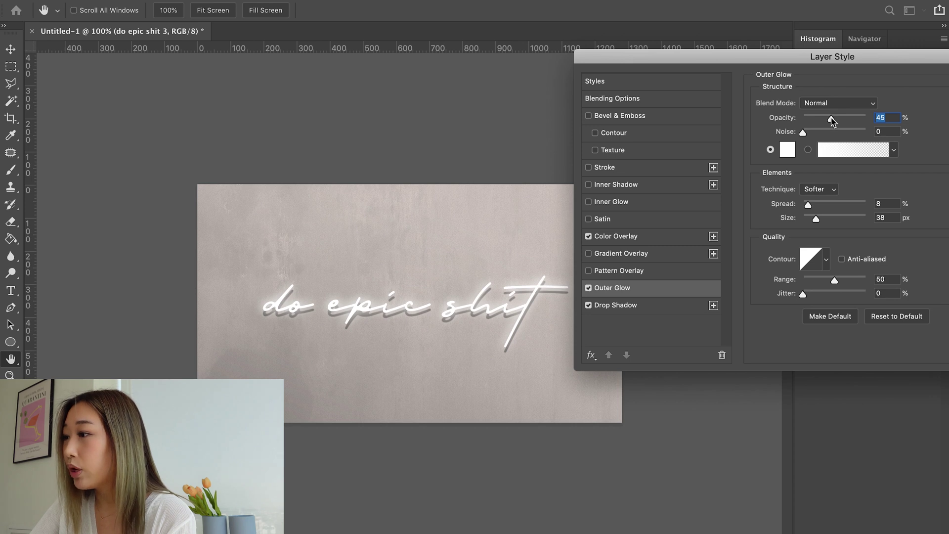
left_click_drag(832, 120, 833, 120)
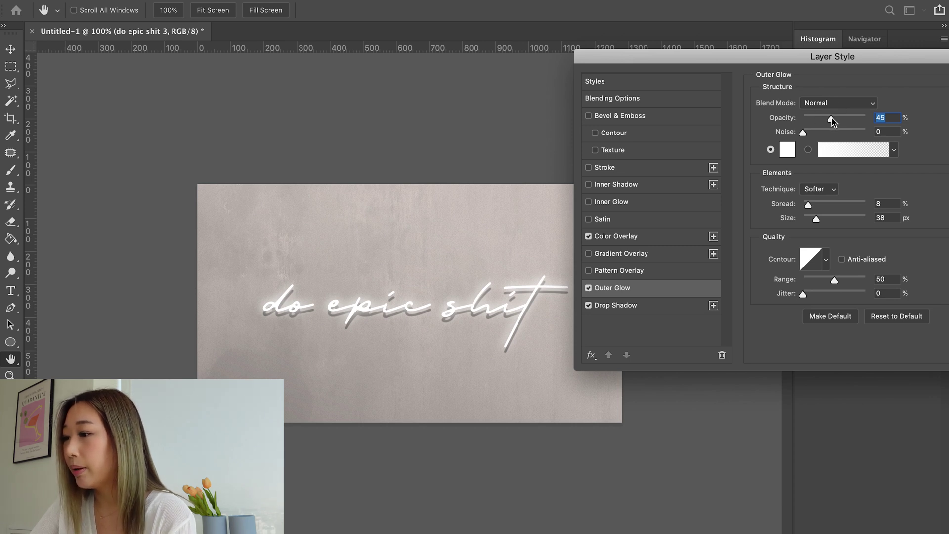
left_click(813, 205)
left_click_drag(814, 208, 813, 207)
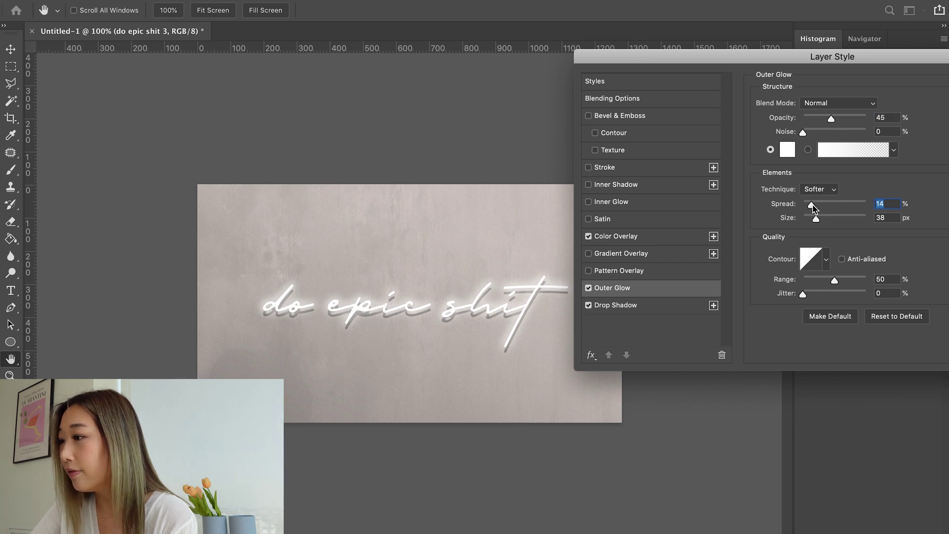
left_click_drag(817, 219, 819, 219)
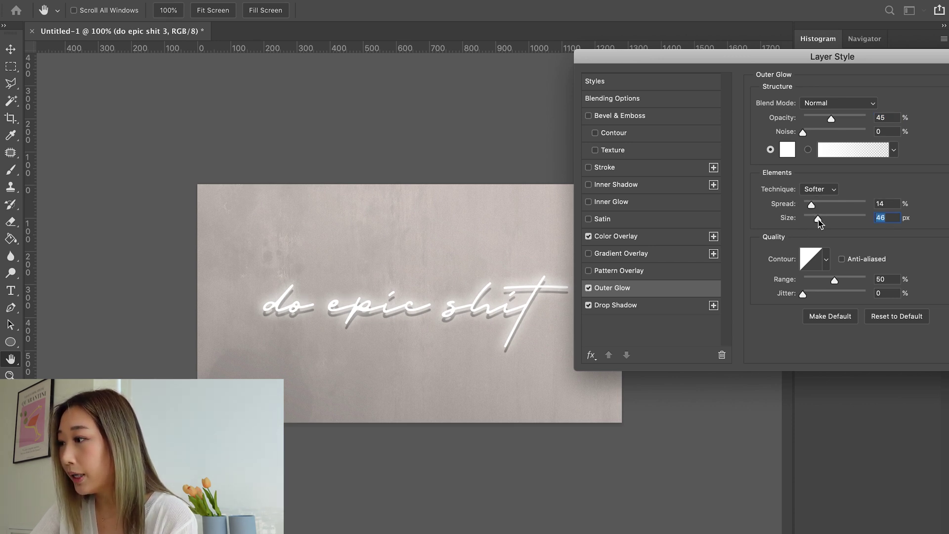
key("Return")
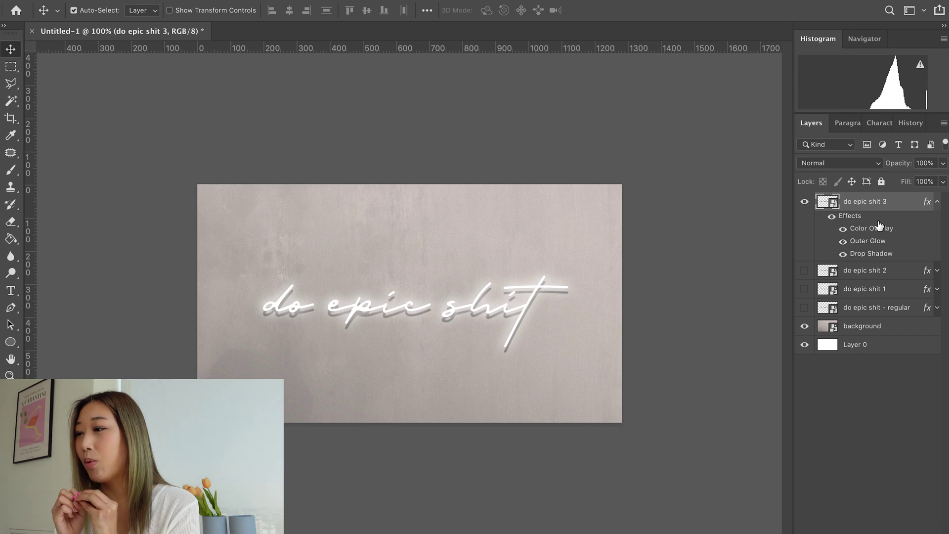
- Collapse the effects list of "do epic shit 3", duplicate the layer and hide the original
left_click(885, 205)
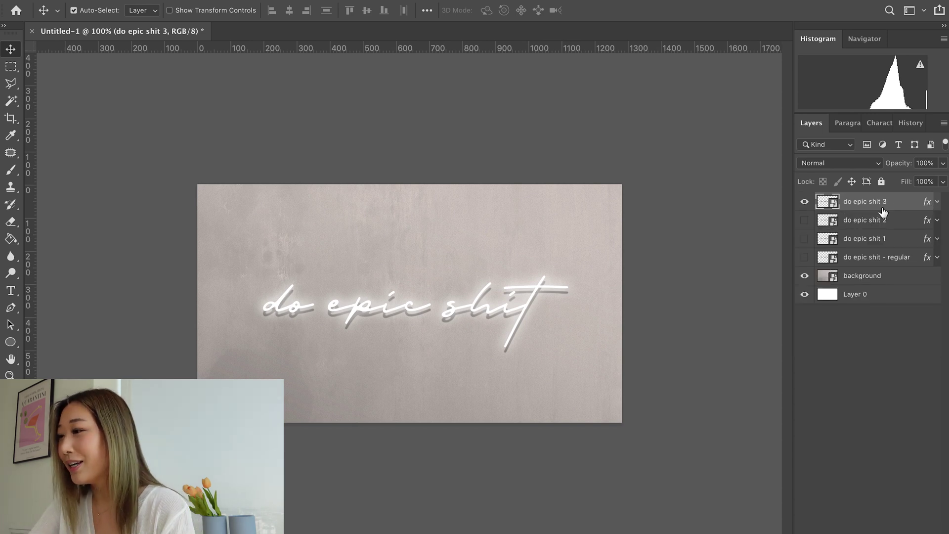
left_click_drag(885, 205, 905, 531)
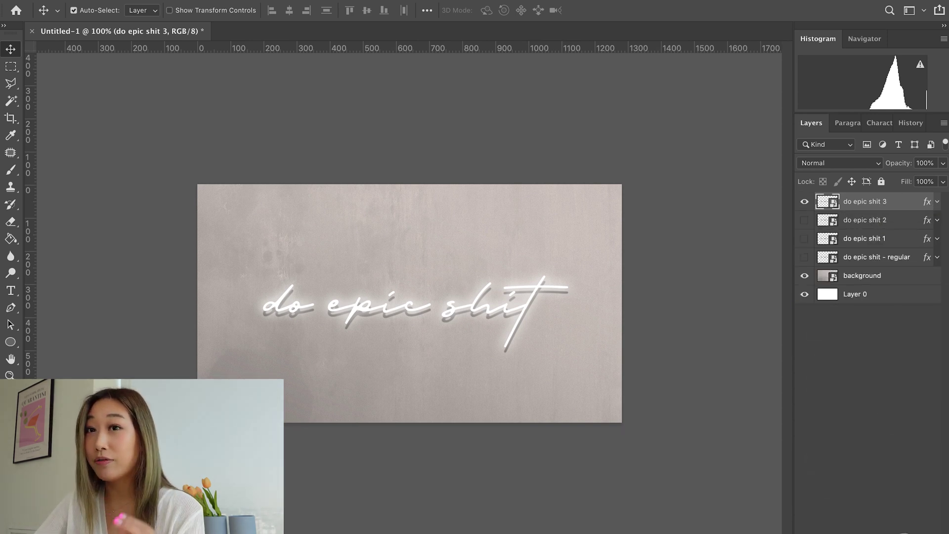
left_click(805, 220)
- Rename the new top lettering copy "do epic shit 4"
double_click(888, 201)
key("Right")
key("shift+Left")
key("shift+Left")
key("shift+Left")
key("shift+Left")
key("shift+Left")
key("shift+Left")
type("4")
key("Return")
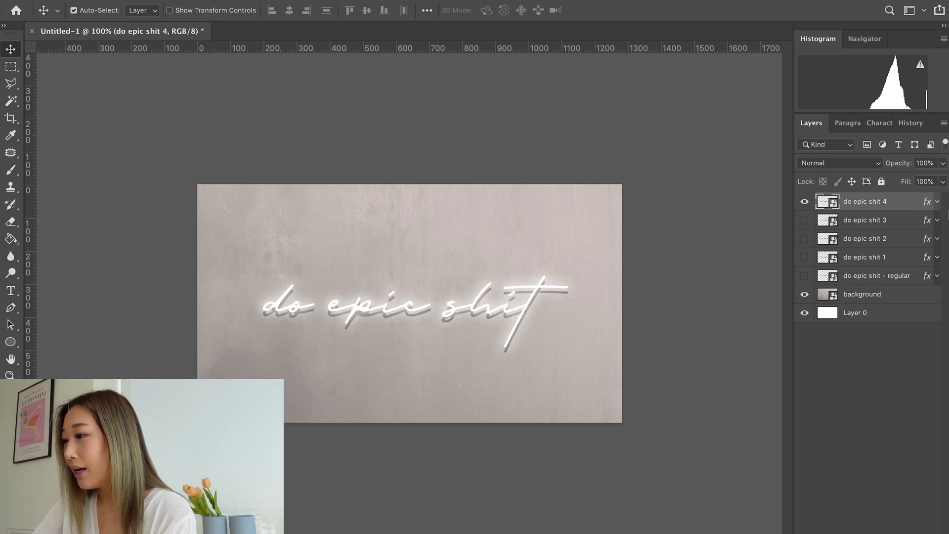
- Strengthen the Outer Glow of the "do epic shit 4" layer to 54% opacity, 17% spread and 68 px size
left_click(938, 202)
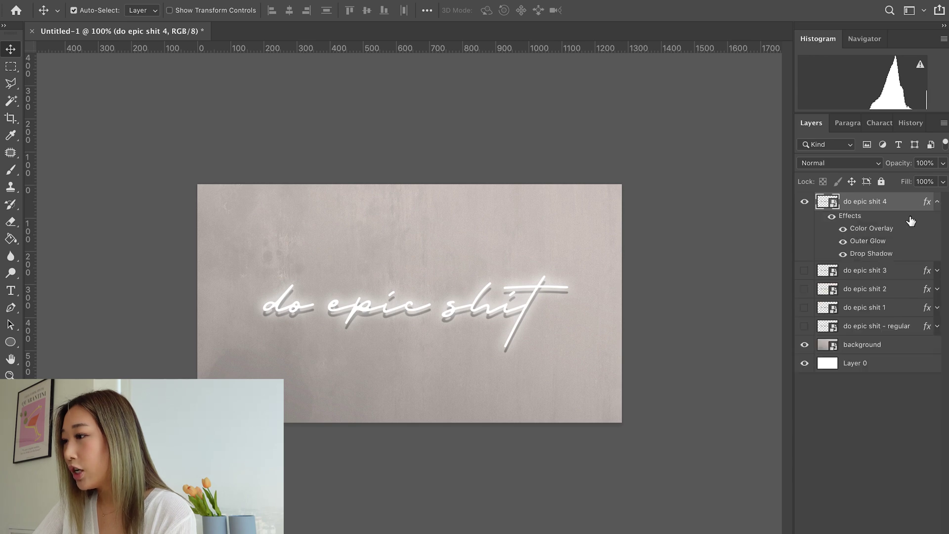
double_click(860, 245)
left_click_drag(558, 58, 727, 74)
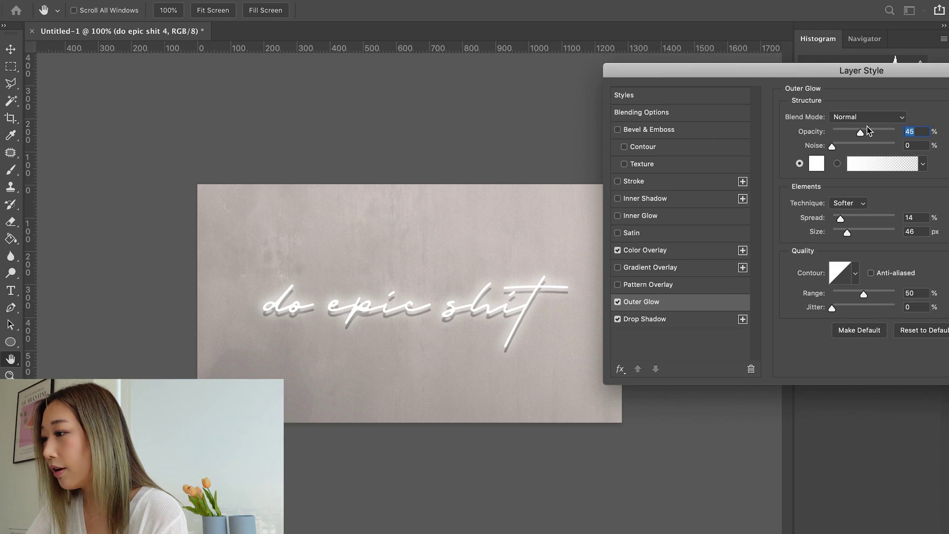
left_click_drag(865, 134, 870, 134)
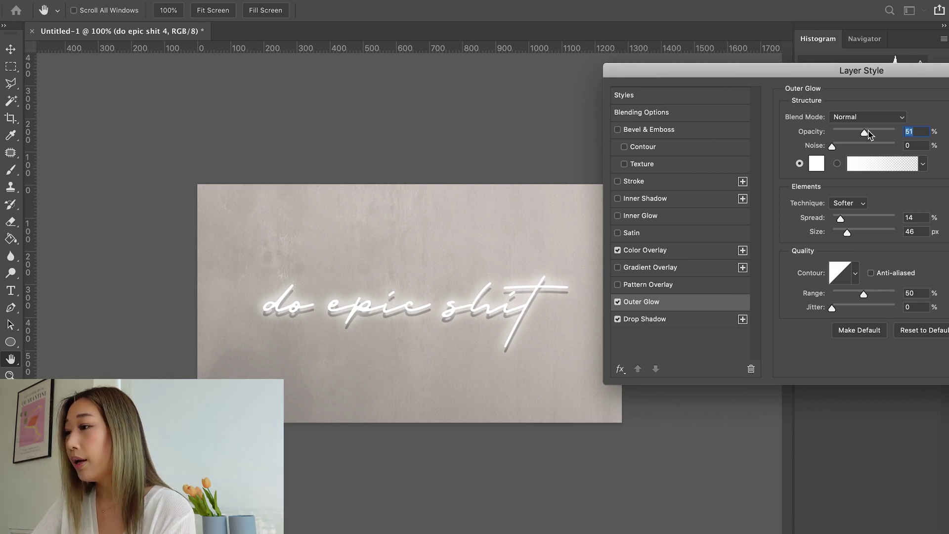
left_click_drag(865, 134, 869, 136)
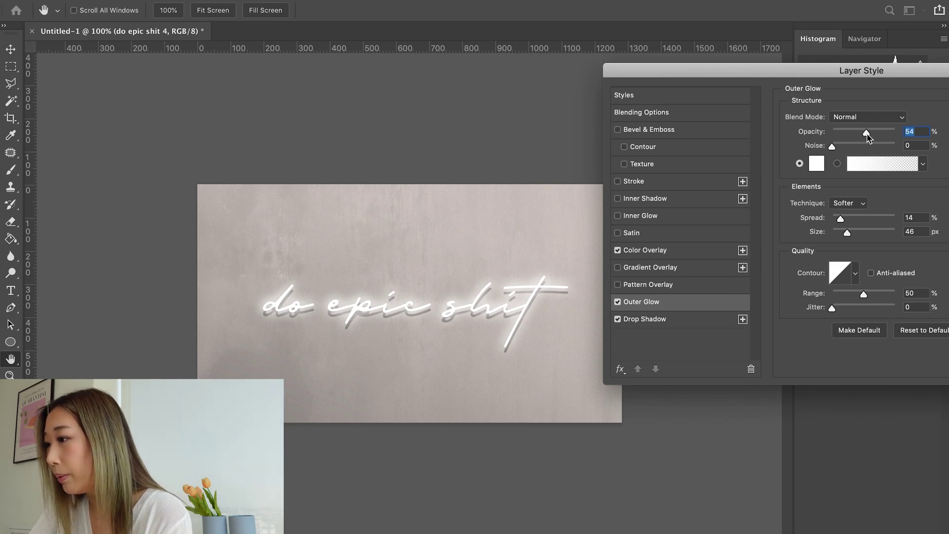
left_click(847, 218)
left_click_drag(844, 217, 842, 218)
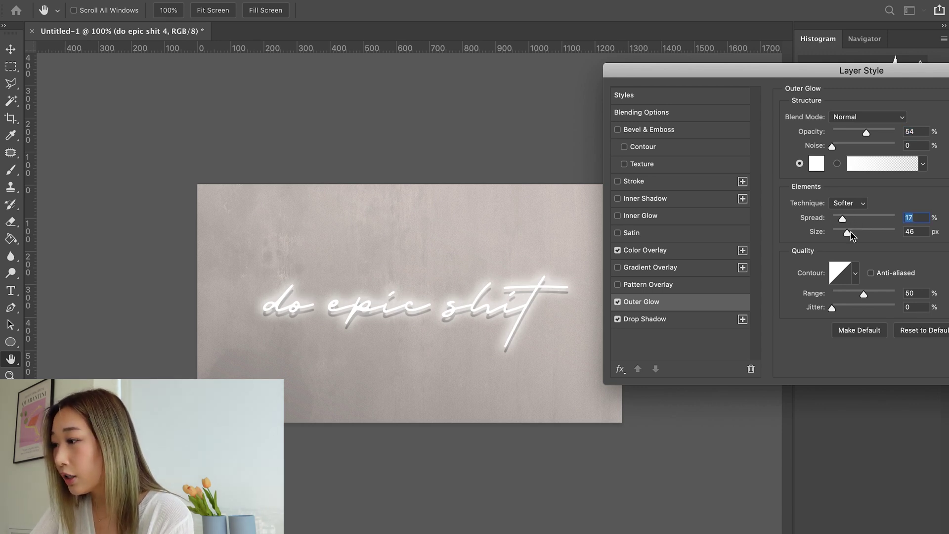
left_click(851, 231)
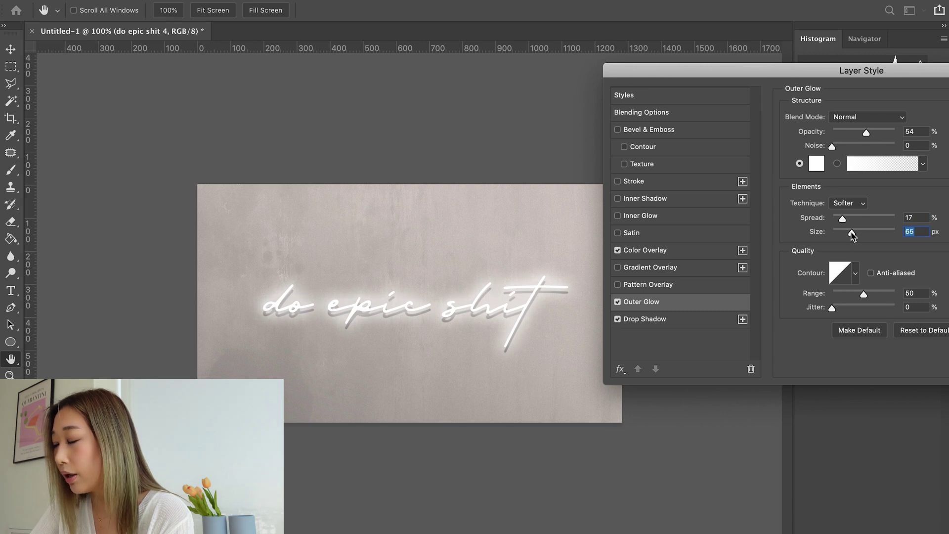
left_click_drag(853, 235, 853, 236)
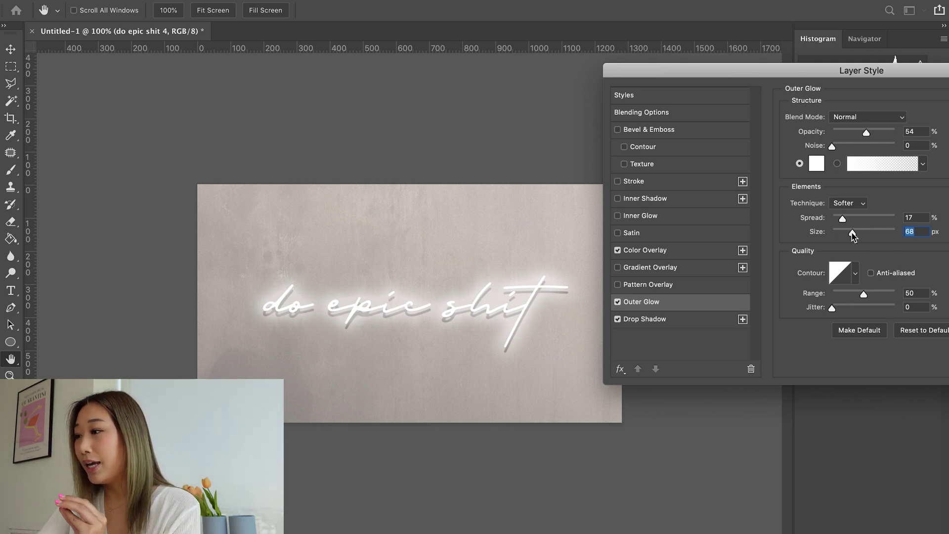
key("Return")
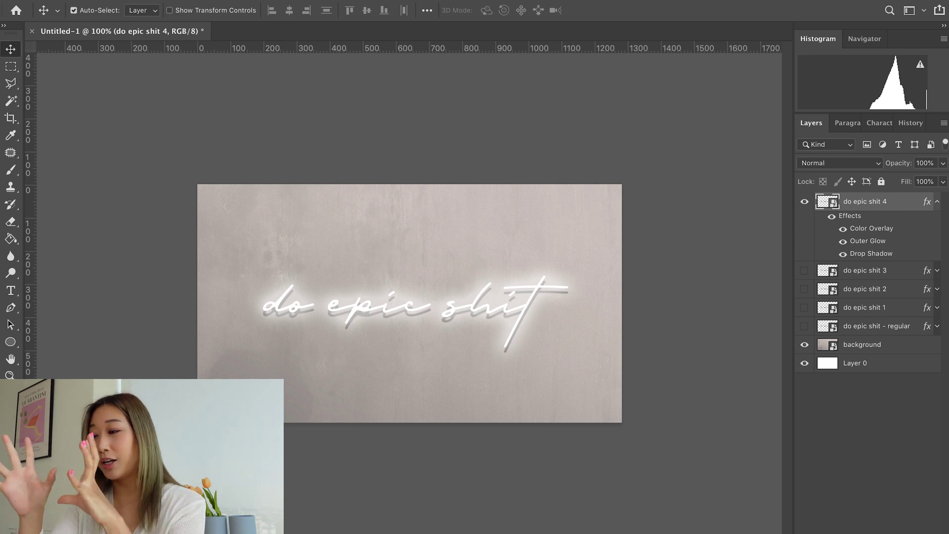
- Show the Timeline and create a video timeline from the document's layers
left_click(398, 1)
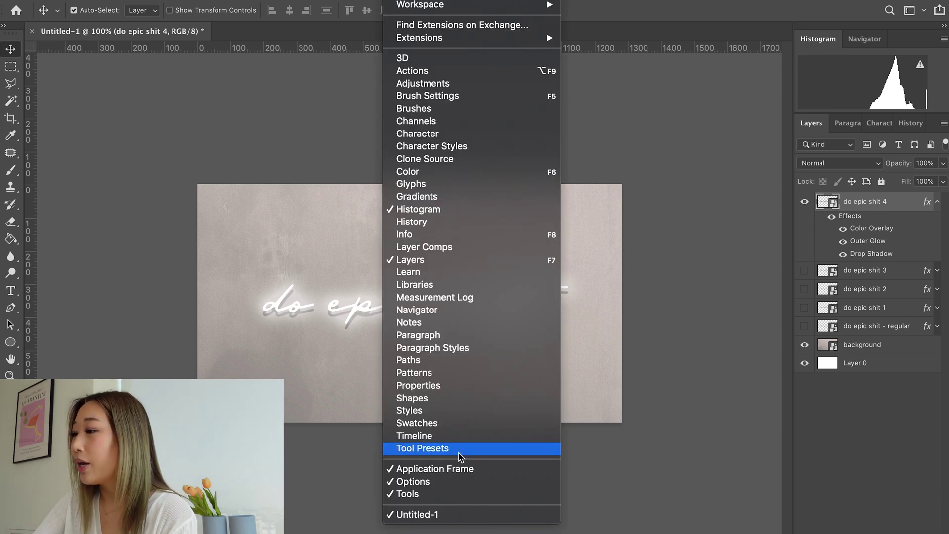
left_click(447, 437)
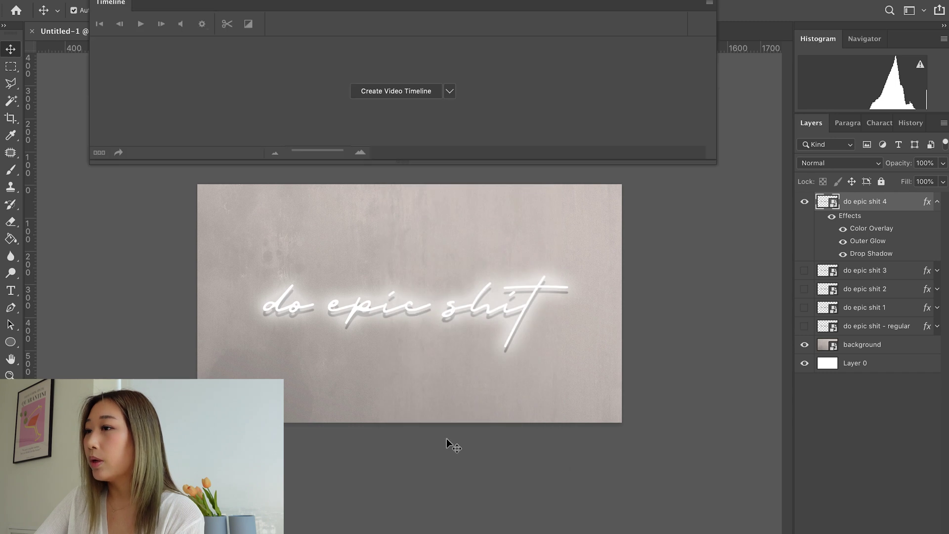
left_click(381, 96)
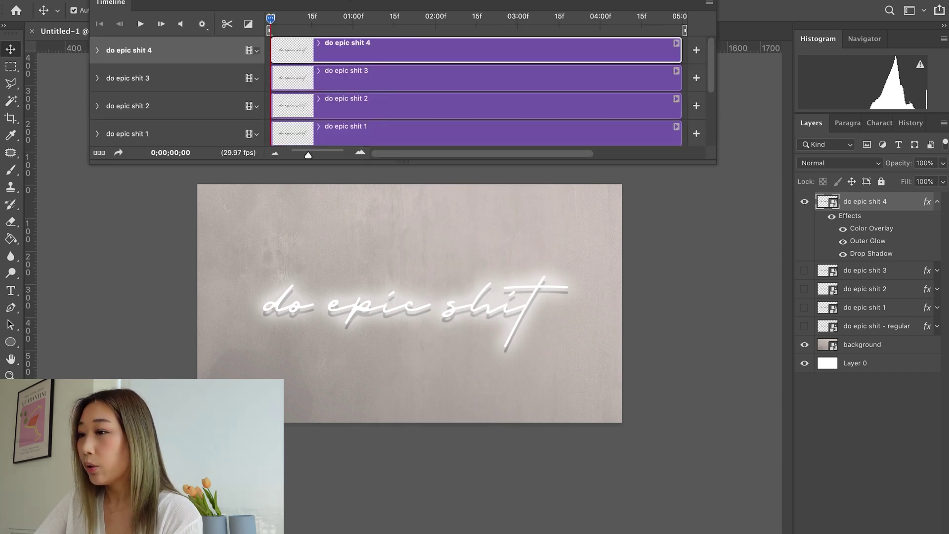
- Convert the video timeline to a frame animation and move the Timeline panel clear of the screen edge
left_click_drag(111, 1, 105, 11)
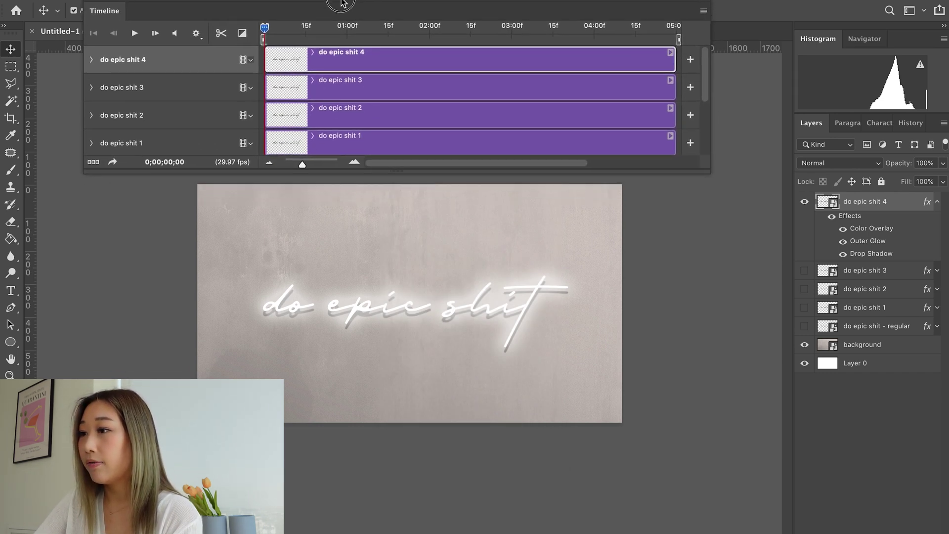
left_click(93, 168)
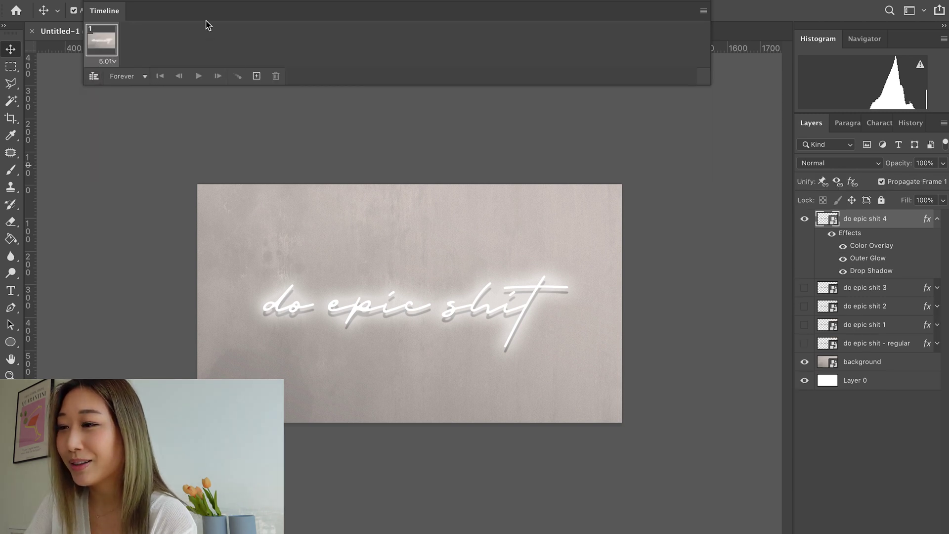
left_click_drag(165, 13, 140, 61)
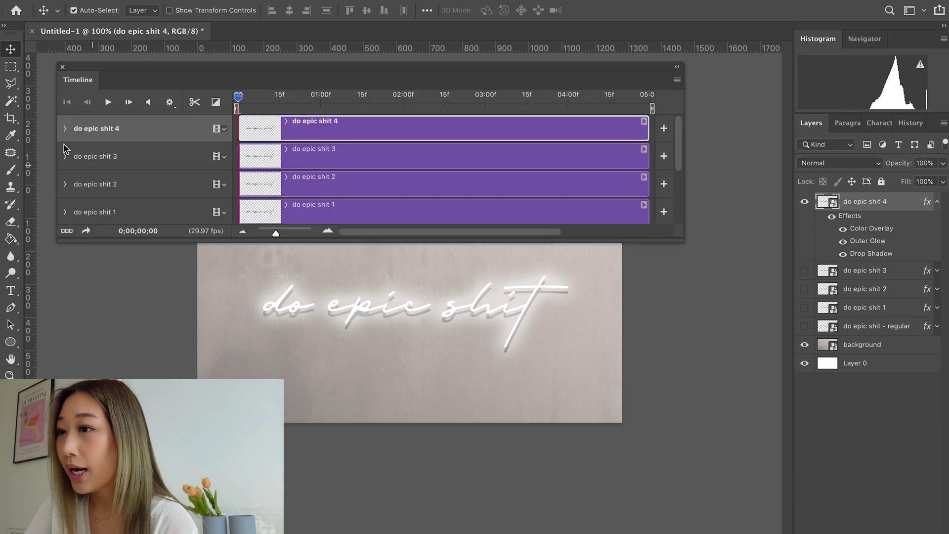
left_click(67, 145)
left_click(66, 230)
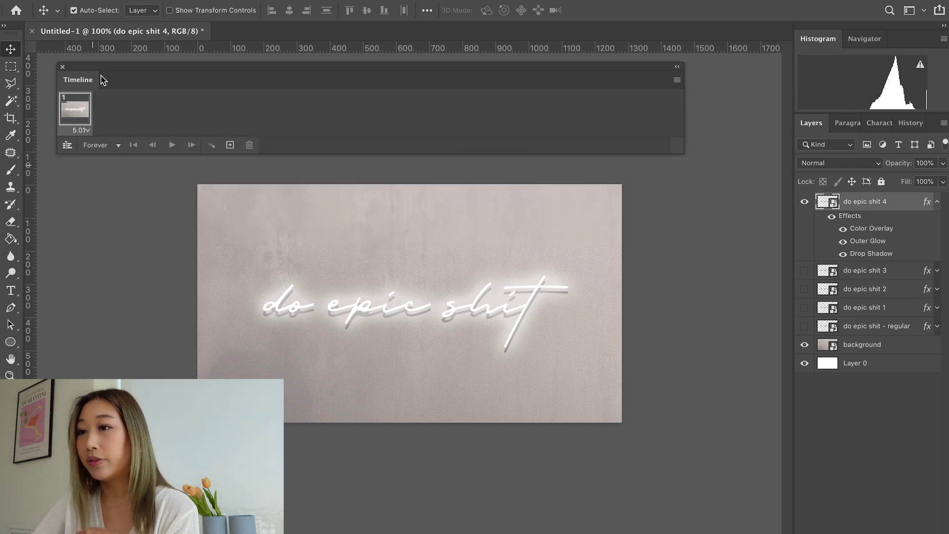
left_click_drag(110, 70, 107, 71)
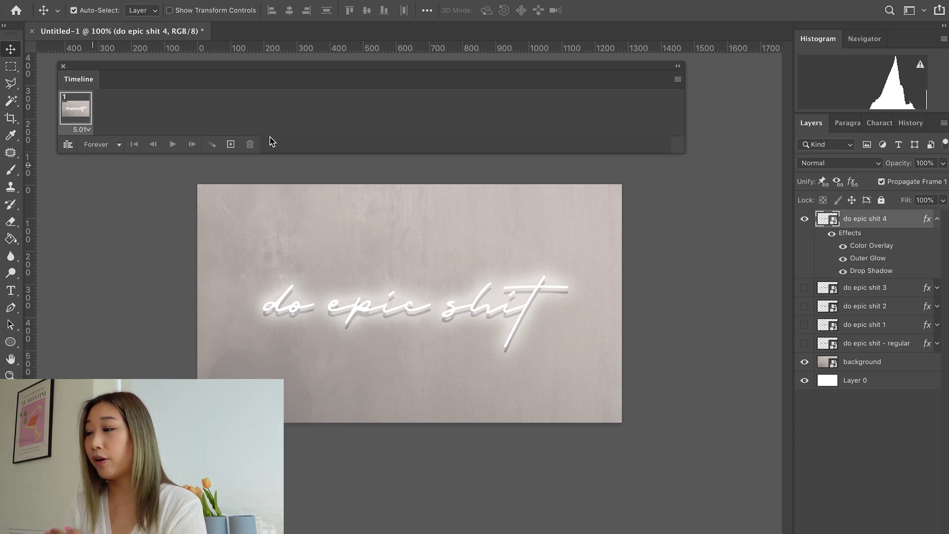
left_click_drag(94, 68, 91, 68)
- Set frame 1's delay to 0.5 seconds and make "do epic shit 1" its only visible lettering layer
left_click(77, 131)
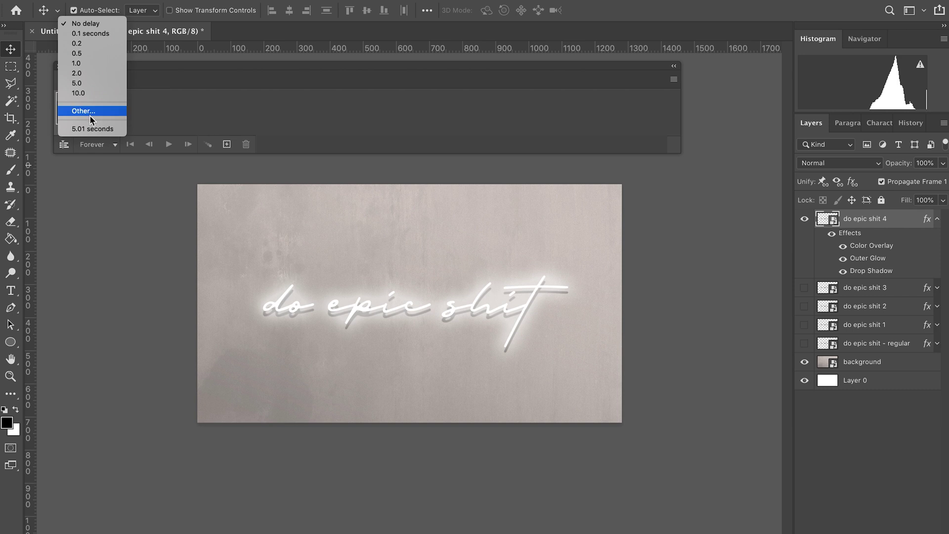
left_click(91, 112)
left_click(79, 132)
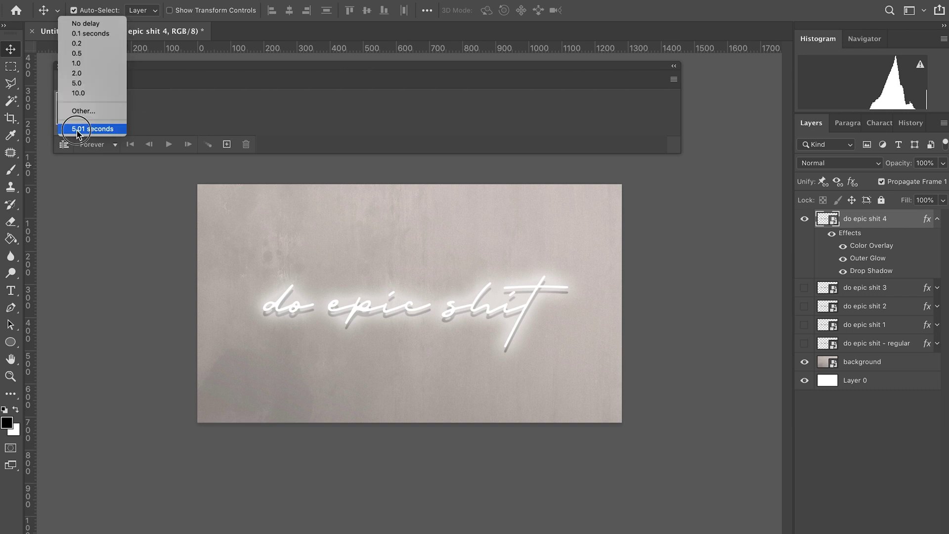
left_click(85, 54)
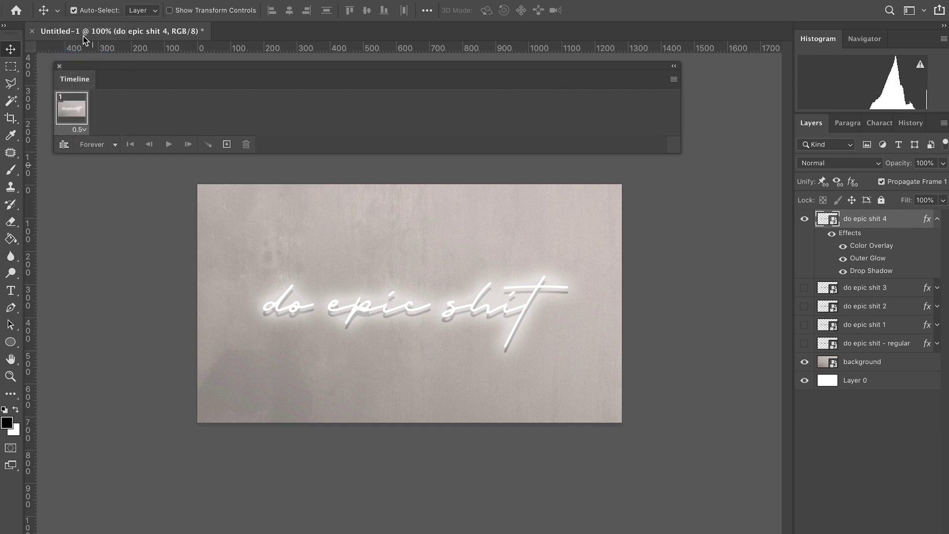
left_click(804, 221)
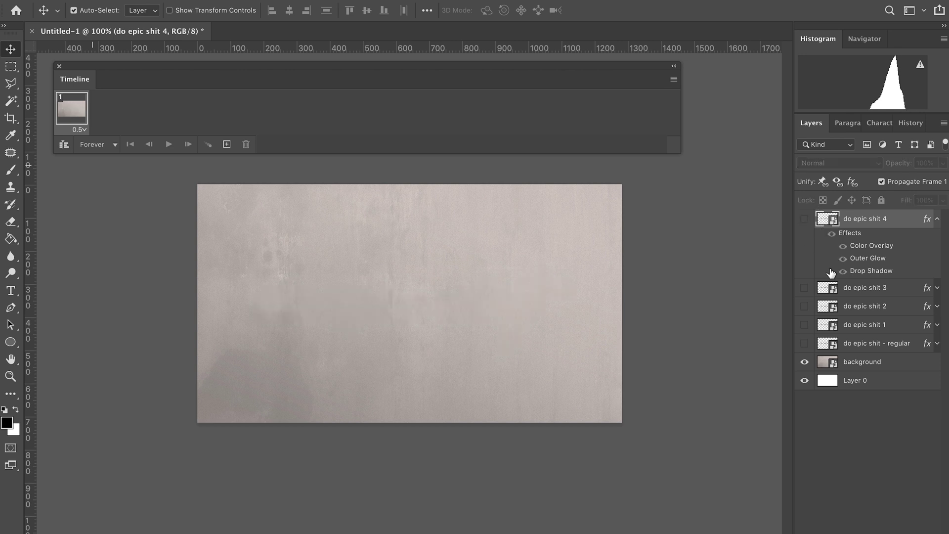
left_click(804, 324)
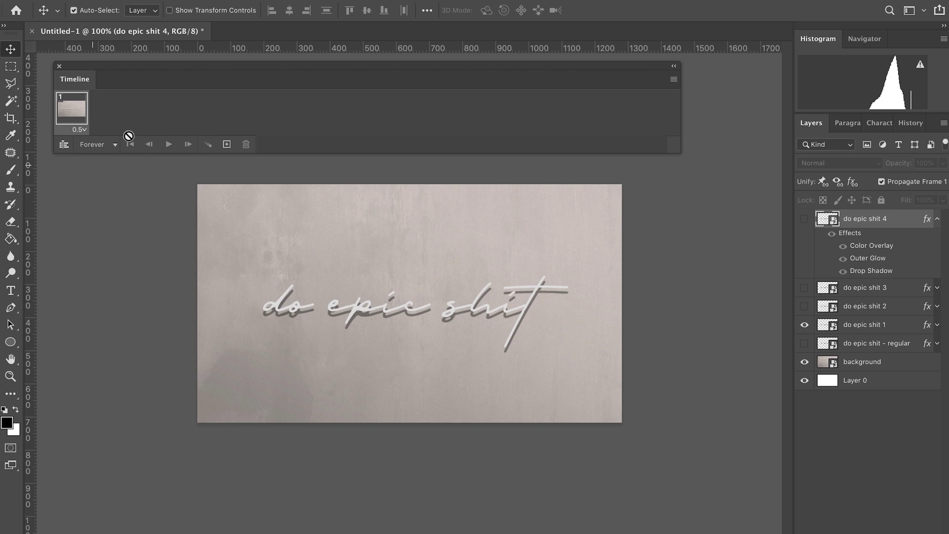
- Add a second frame that shows the "do epic shit 2" layer and hides "do epic shit 1"
left_click(226, 144)
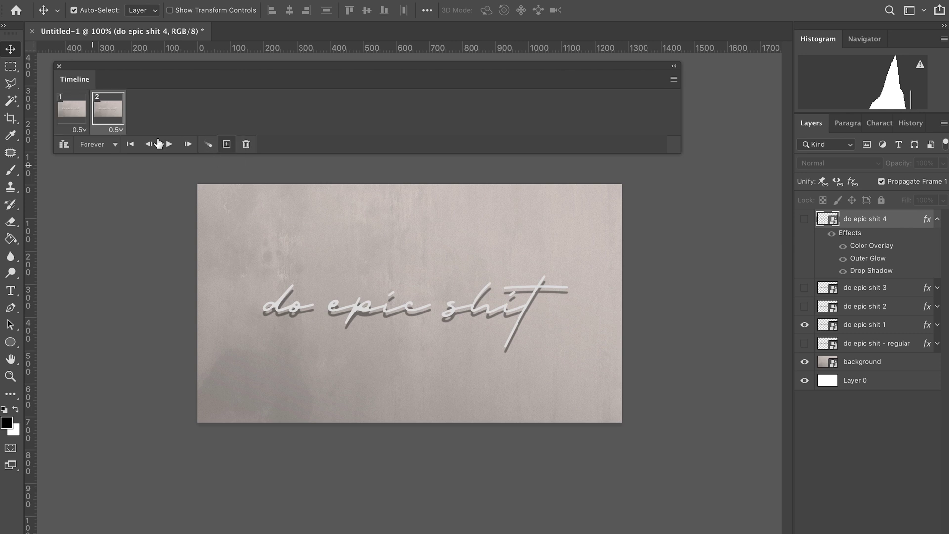
left_click(805, 306)
left_click(805, 325)
- Compare the lettering in frames 1 and 2, also checking frame 2 with the "do epic shit 1" layer shown
left_click(80, 117)
left_click(107, 119)
left_click(74, 112)
left_click(109, 116)
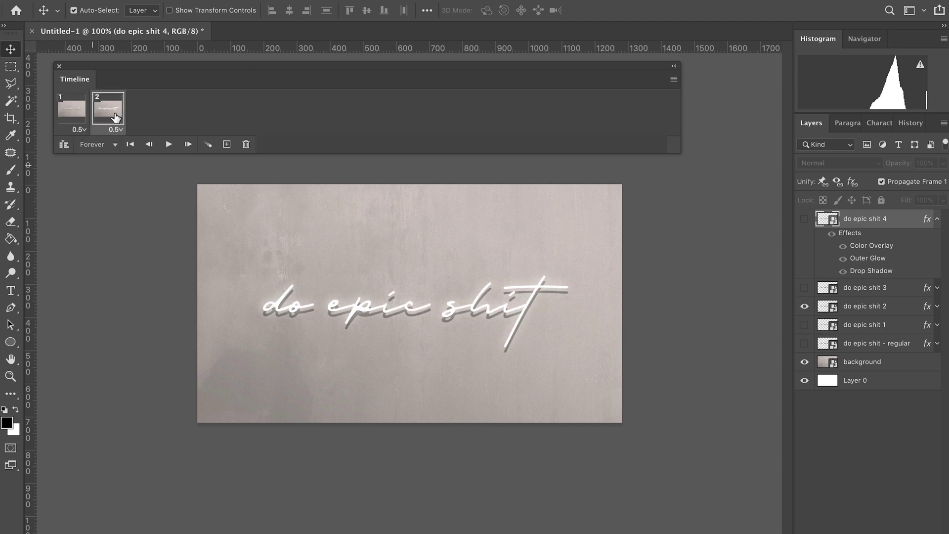
left_click(73, 115)
left_click(107, 115)
left_click(805, 325)
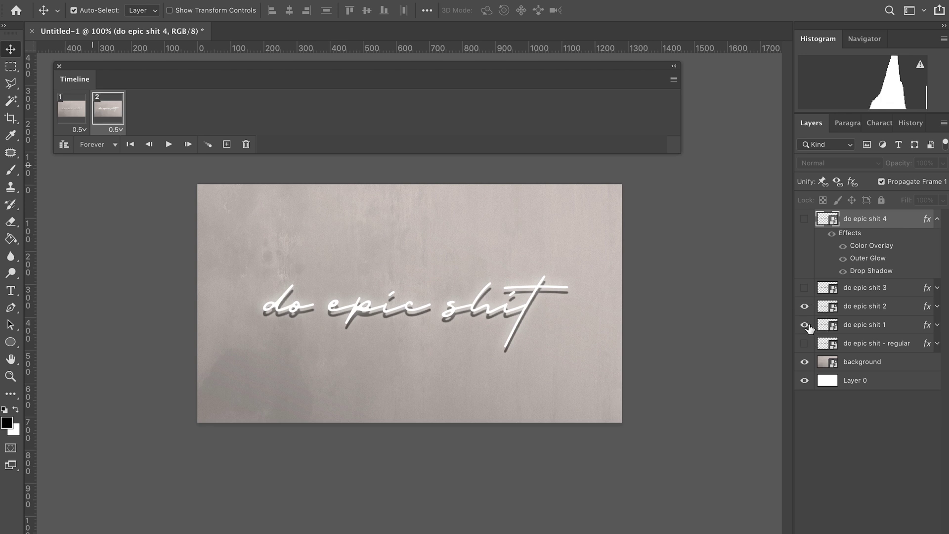
left_click(70, 118)
left_click(98, 117)
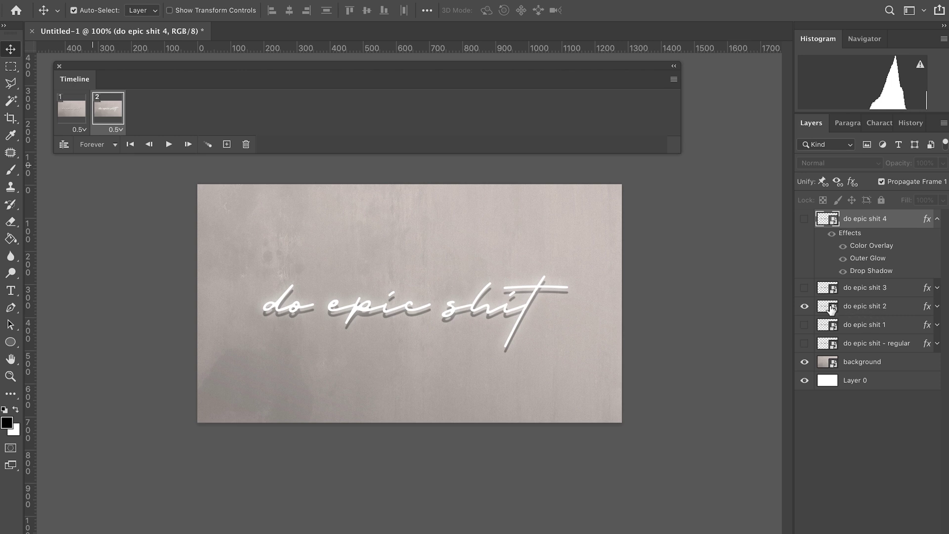
- Set frame 2's delay to 0.2 seconds
left_click(118, 130)
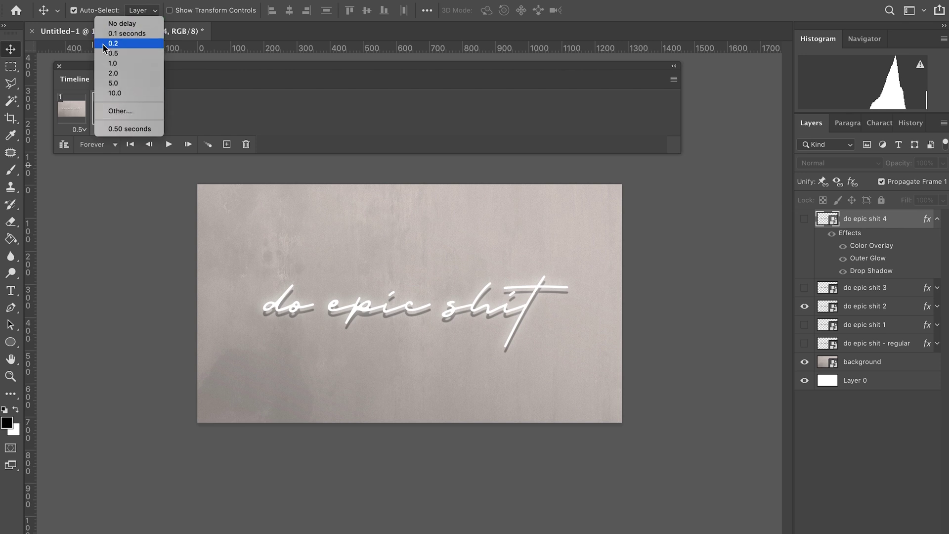
left_click(75, 121)
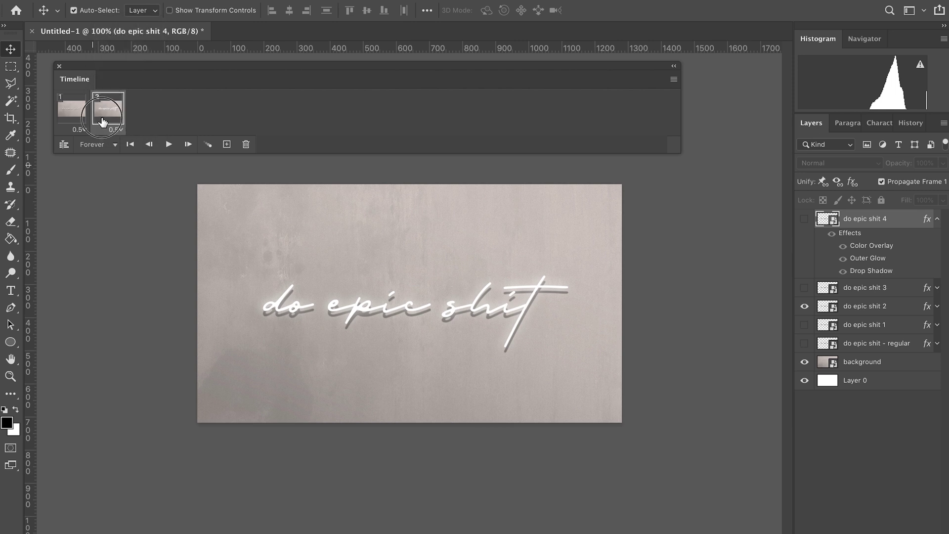
left_click(114, 130)
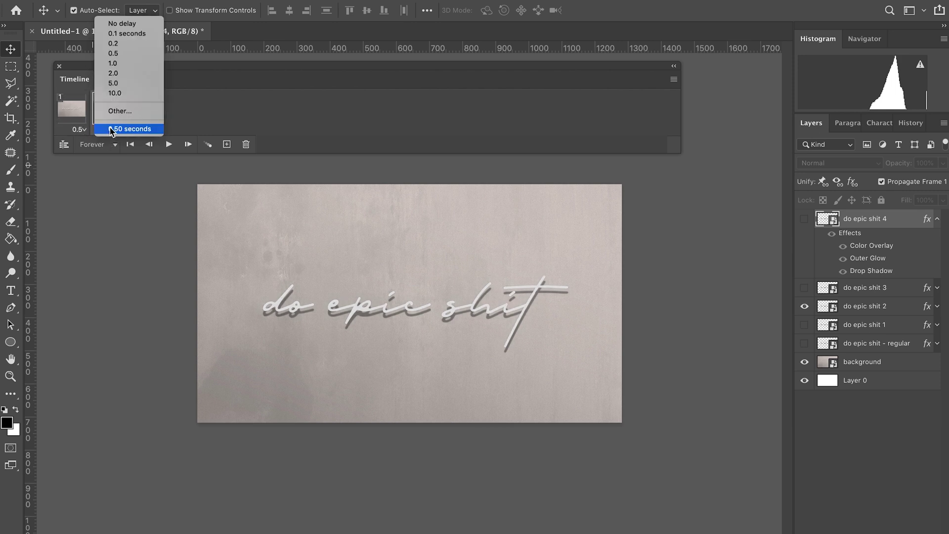
left_click(125, 46)
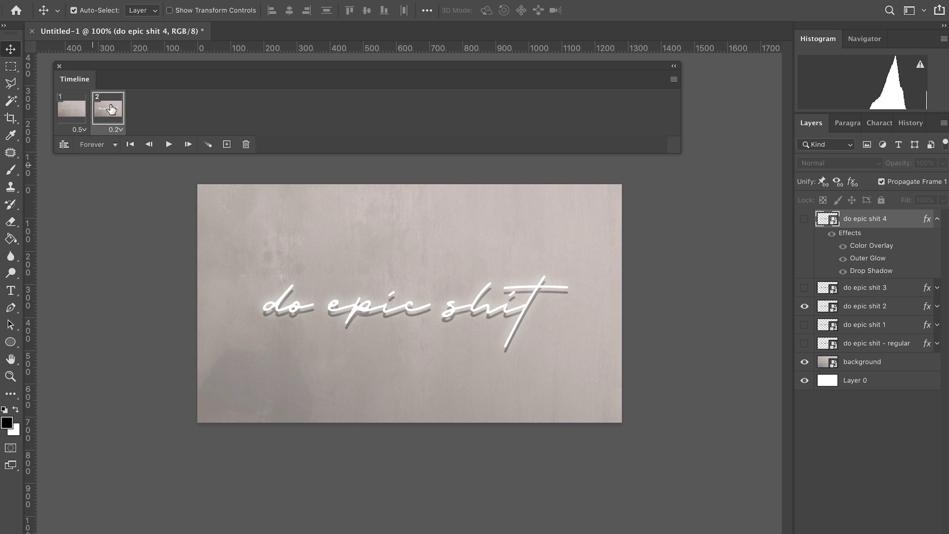
- Add a third frame showing "do epic shit 3" with "do epic shit 2" hidden, and review the earlier frames
left_click(227, 144)
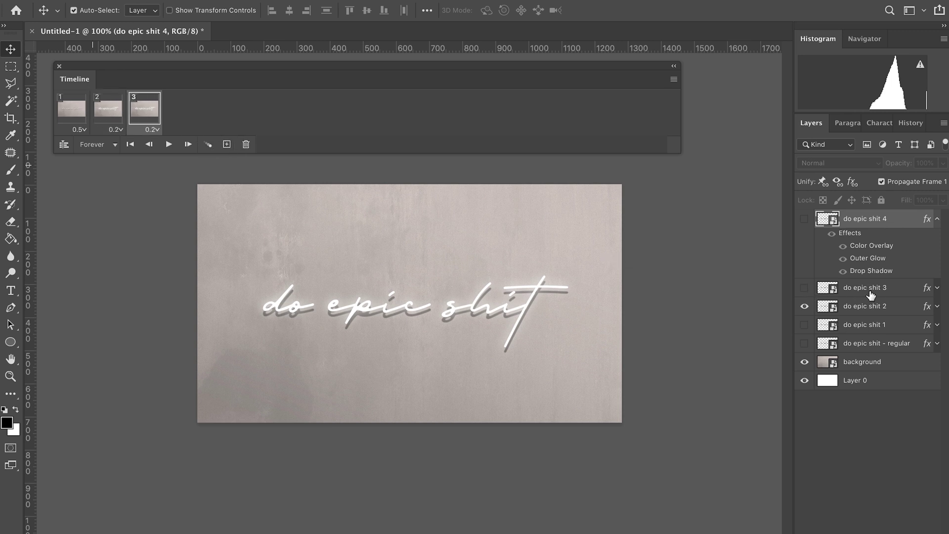
left_click(854, 296)
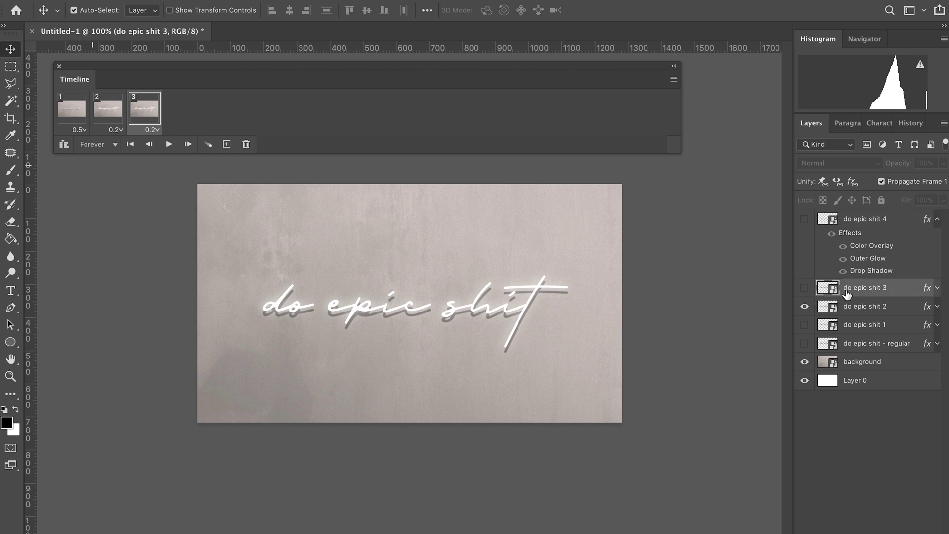
left_click(804, 288)
left_click(805, 306)
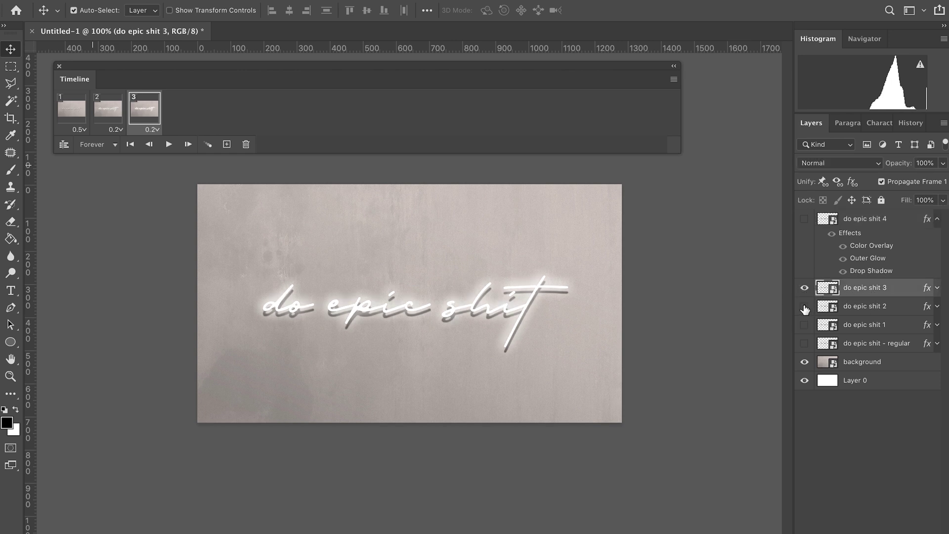
left_click(107, 118)
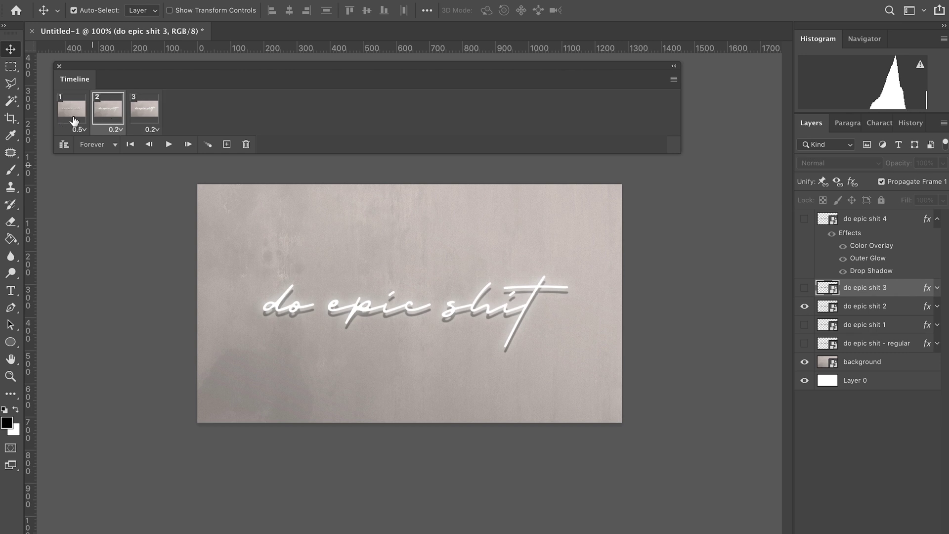
left_click(74, 118)
left_click(108, 117)
left_click(74, 111)
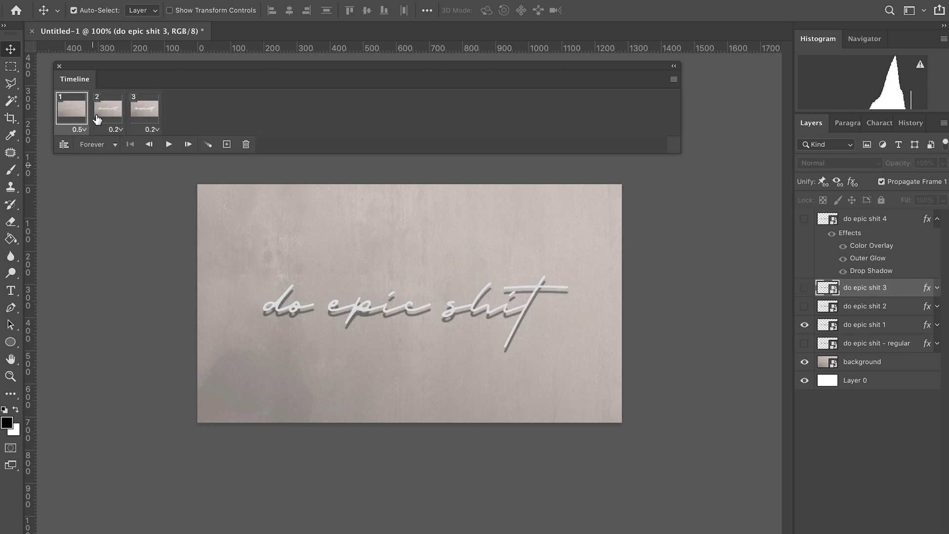
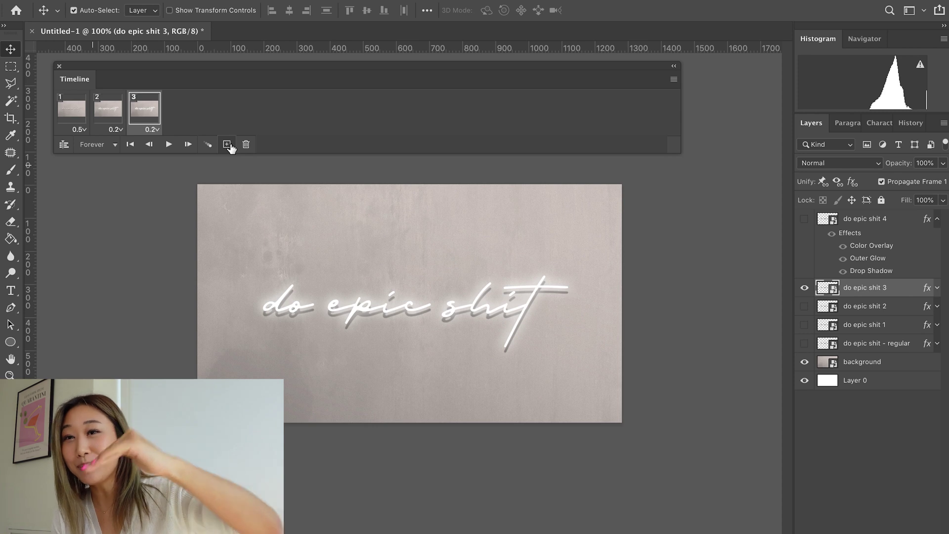
- Add a fourth frame showing "do epic shit 2" with "do epic shit 3" hidden, and compare it with frame 3
left_click(840, 306)
left_click(805, 306)
left_click(805, 287)
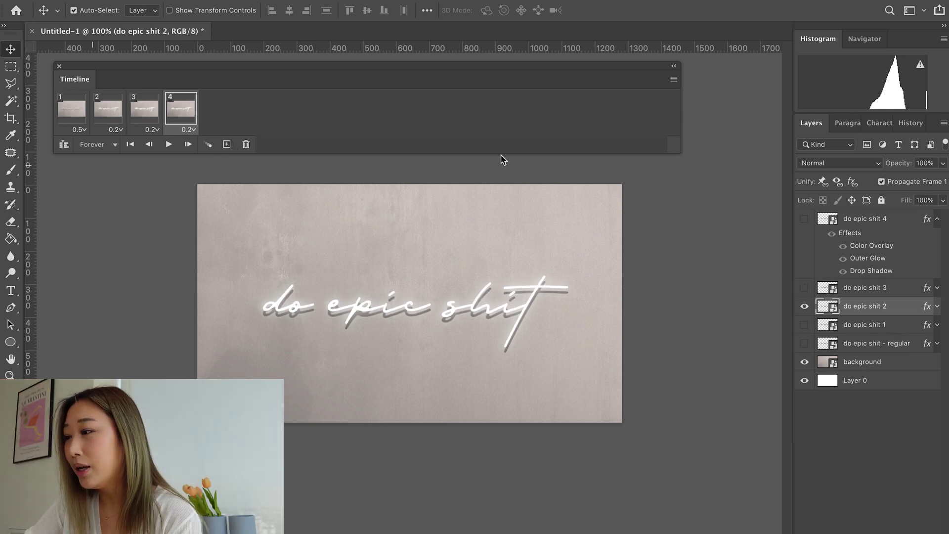
left_click(162, 117)
left_click(173, 115)
left_click(148, 116)
left_click(172, 117)
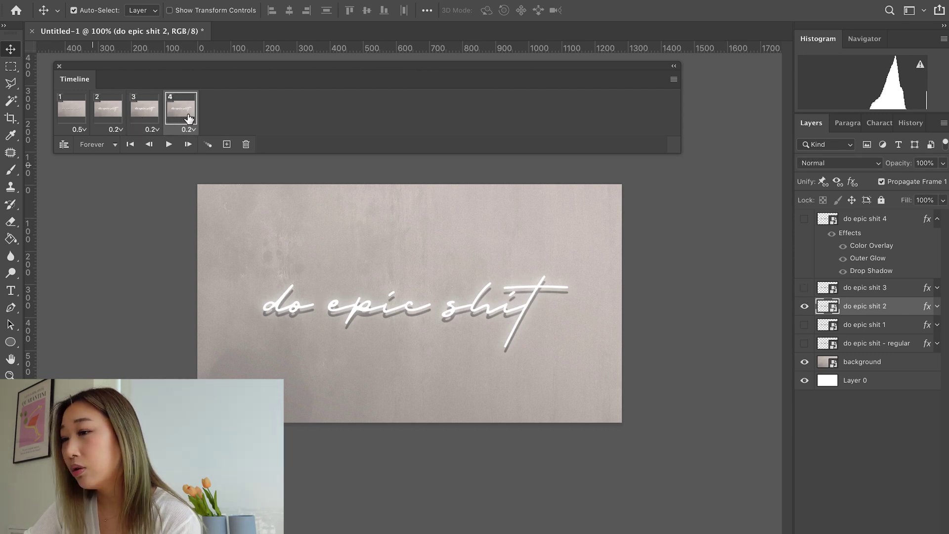
- Add a fifth frame that shows "do epic shit 3" and hides "do epic shit 2"
left_click(227, 145)
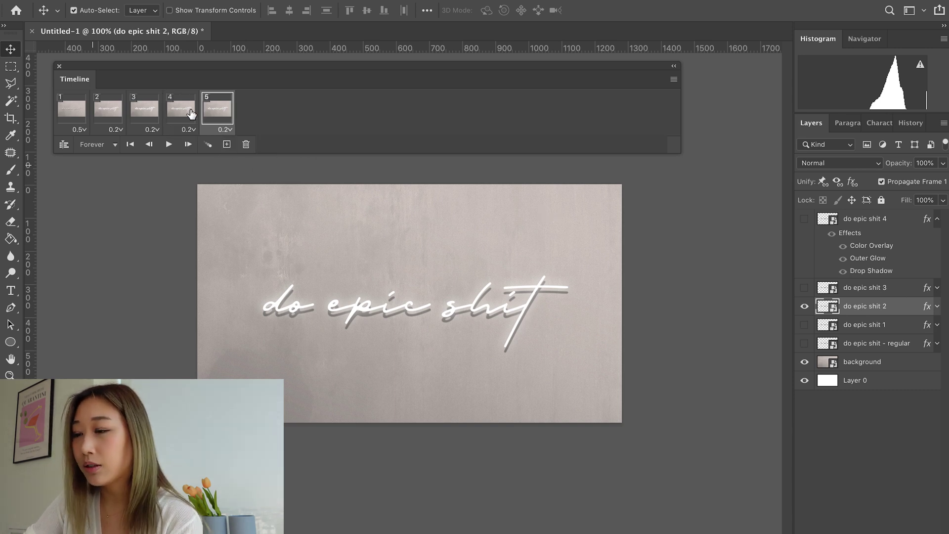
left_click(860, 288)
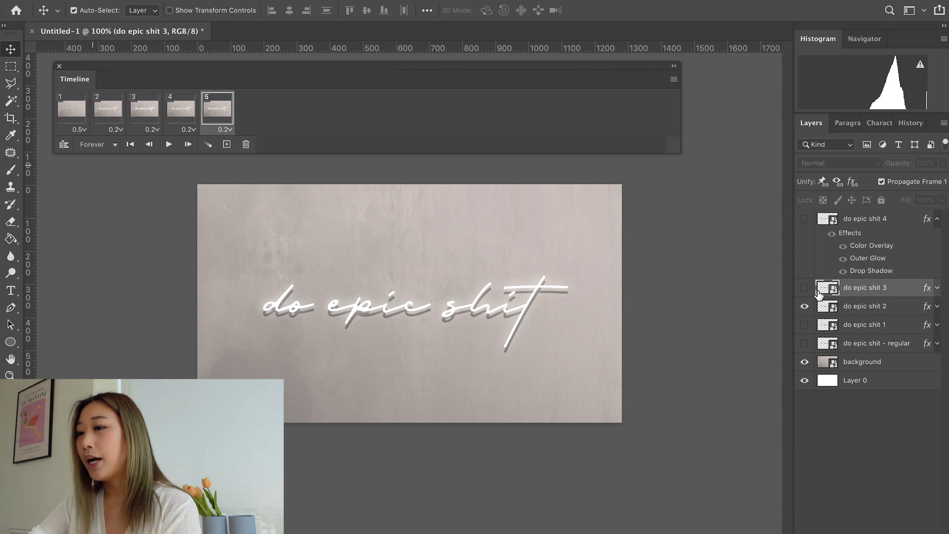
left_click(805, 287)
left_click(805, 307)
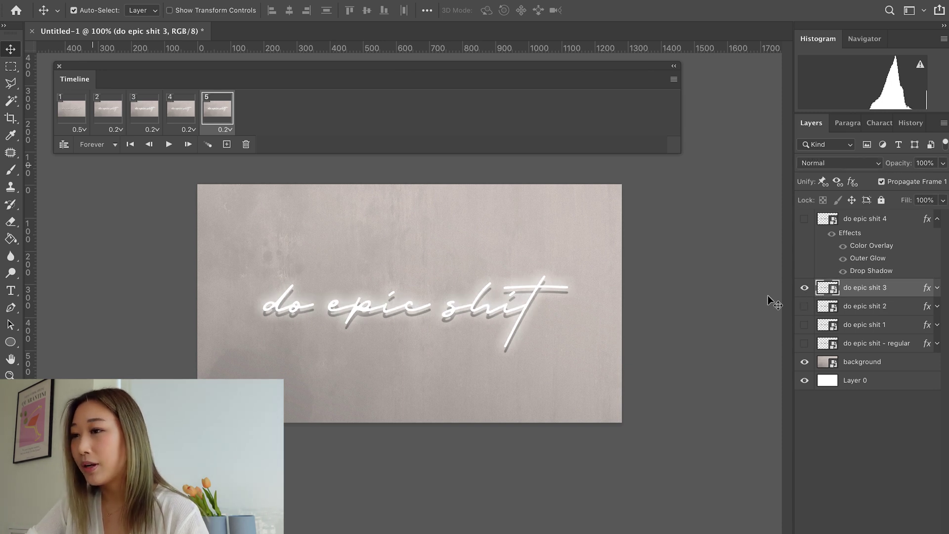
- Add a sixth frame showing "do epic shit 4" with "do epic shit 3" hidden, and set its delay to 1 second
left_click(228, 145)
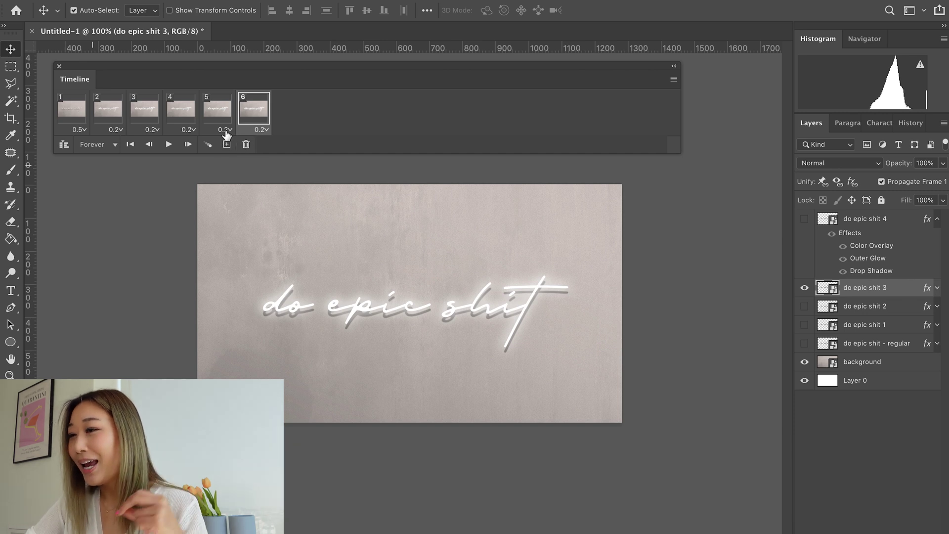
left_click(804, 219)
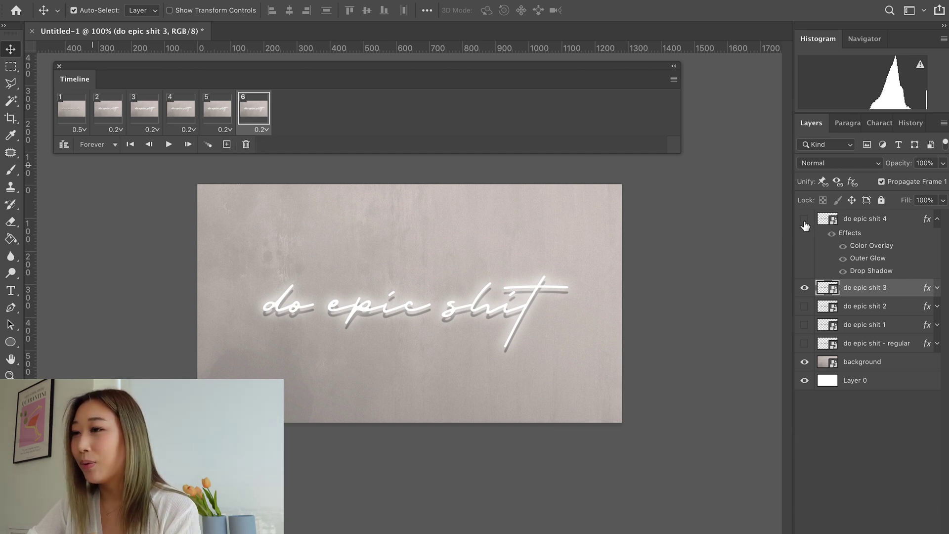
left_click(805, 287)
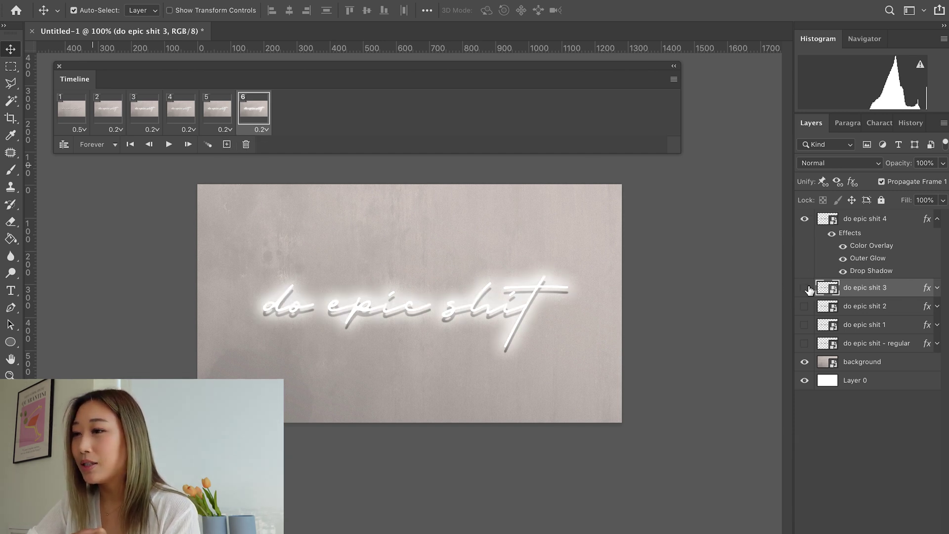
left_click(261, 129)
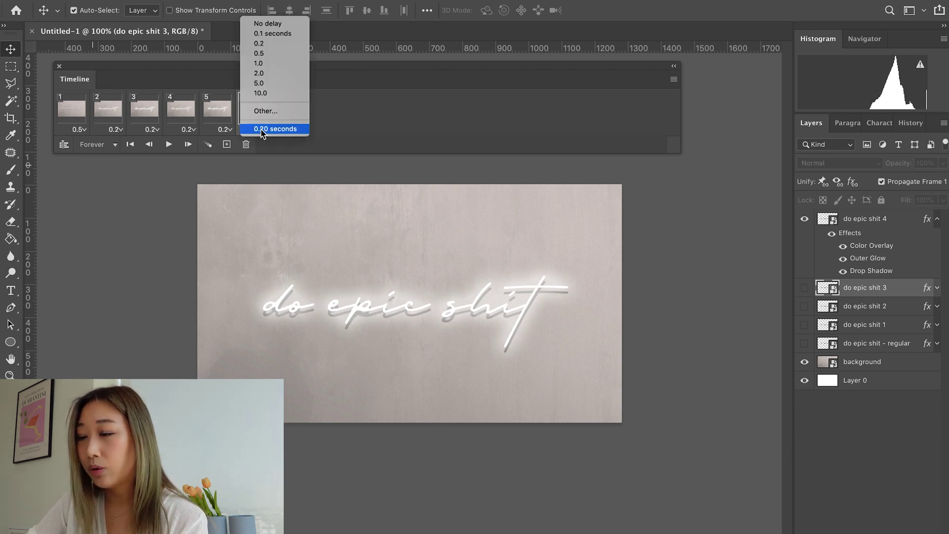
left_click(265, 63)
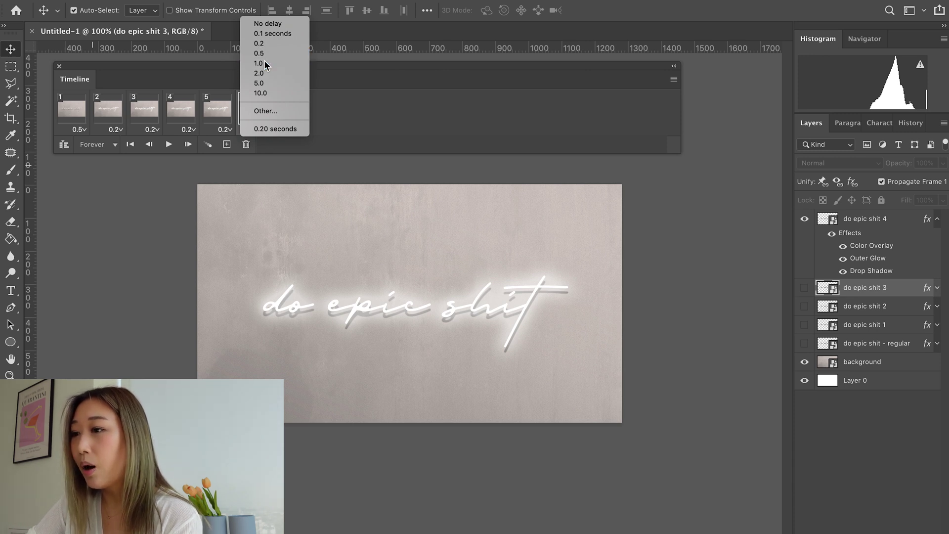
- Review the animation frames one by one to compare the glow level and timing of the flicker
left_click(217, 110)
left_click(180, 110)
left_click(144, 110)
left_click(71, 109)
left_click(108, 111)
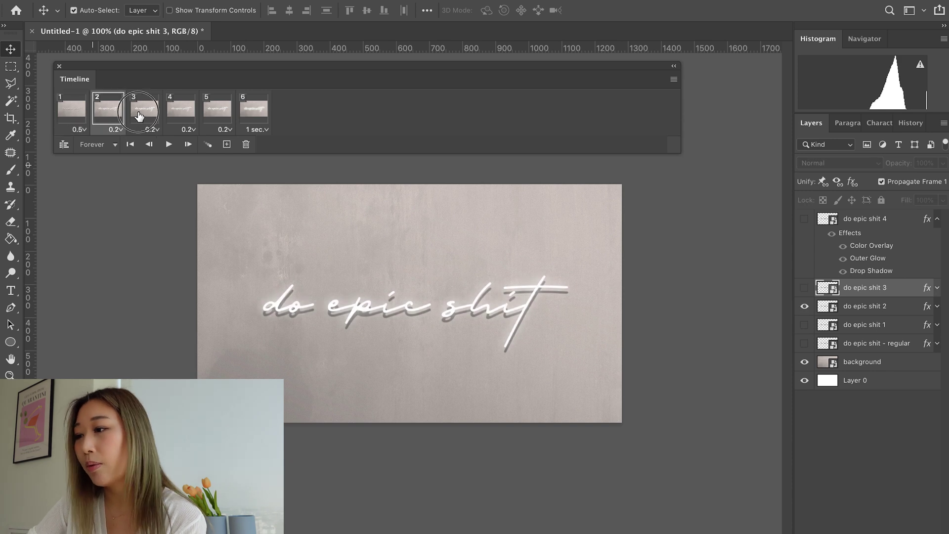
left_click(144, 110)
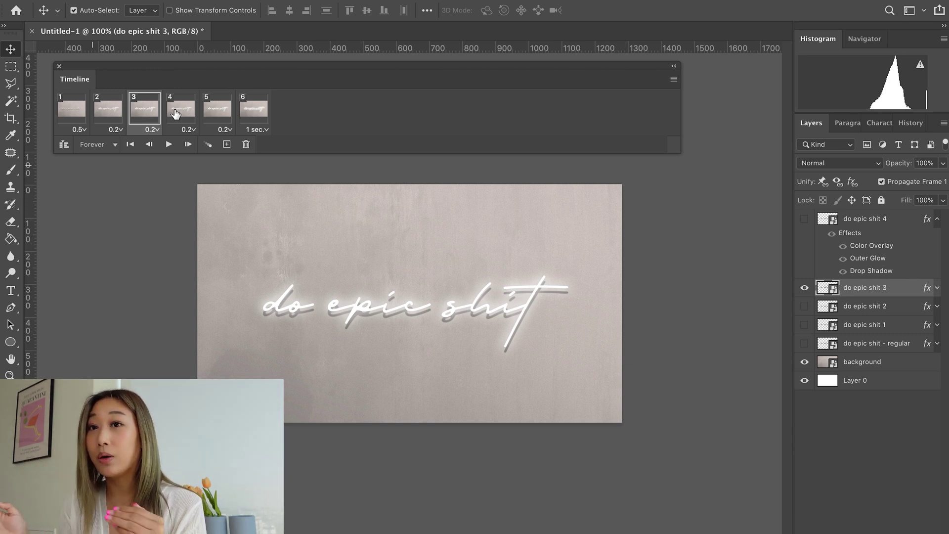
left_click(74, 118)
left_click(108, 114)
- Set the third frame's delay to a custom 0.4 seconds
left_click(145, 116)
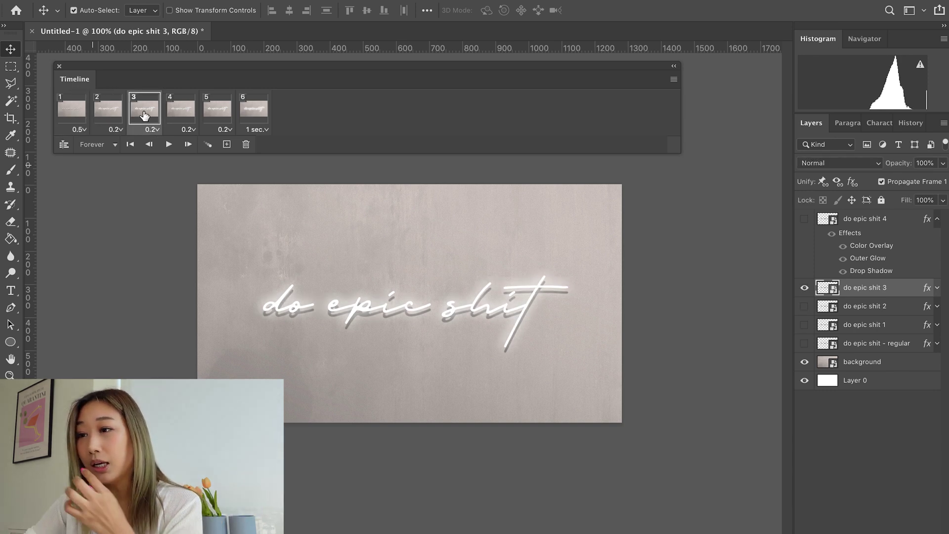
left_click(152, 129)
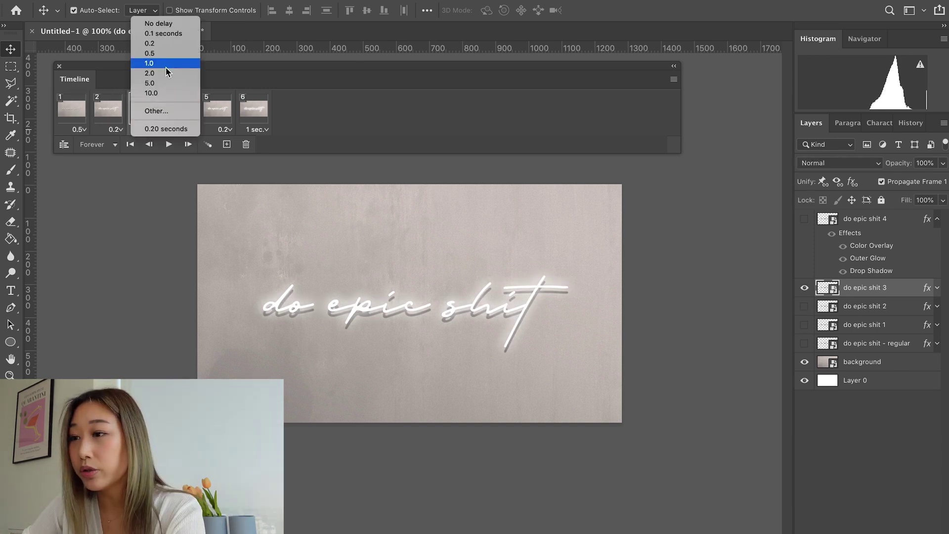
left_click(161, 110)
type("0.4")
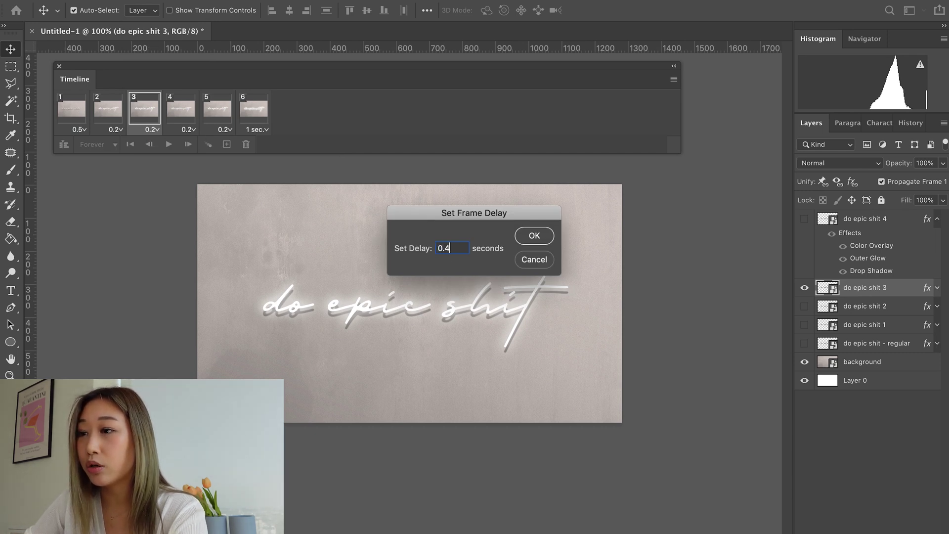
key("Return")
- Step through the frames around the third one to compare their glow levels
left_click(178, 111)
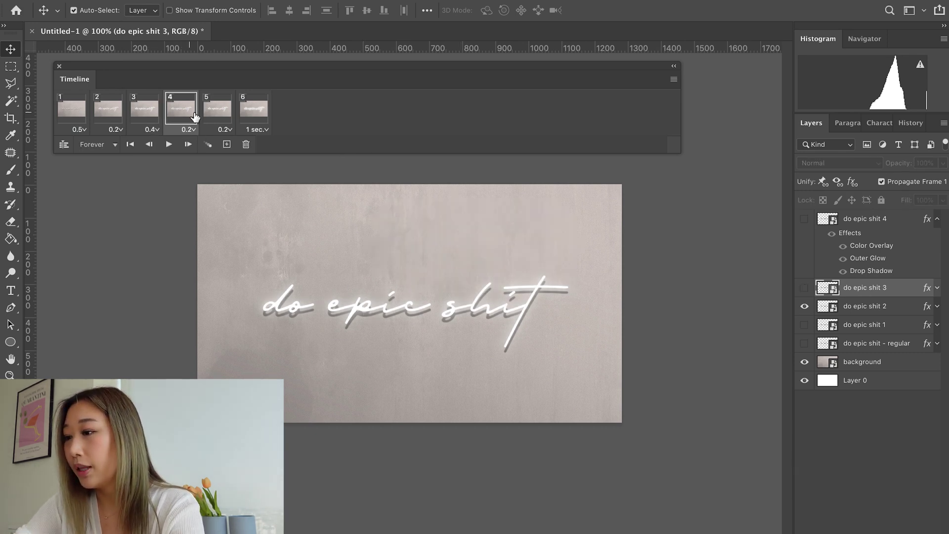
left_click(209, 118)
left_click(145, 115)
left_click(79, 117)
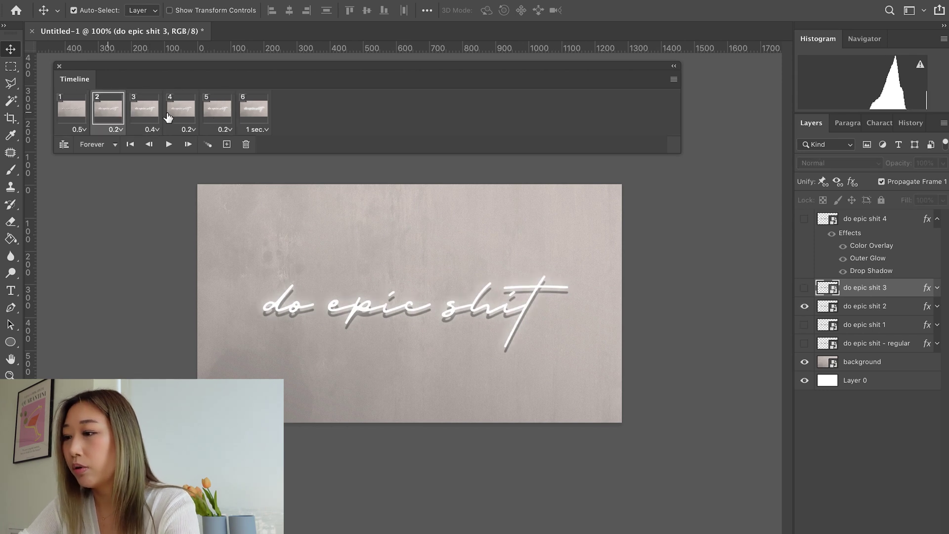
- Play the animation in close-up and in full view to check the flicker timing, stopping it after each playback
key("super+equal")
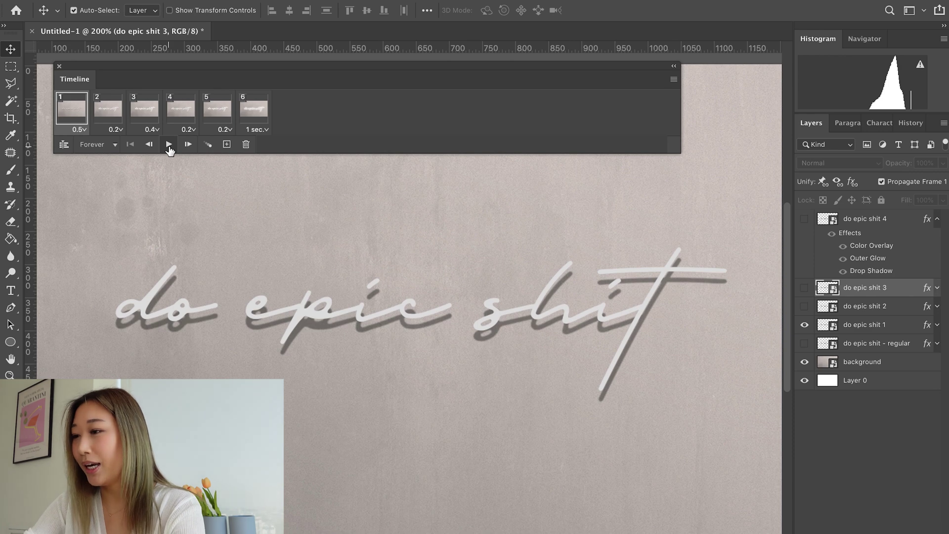
left_click(168, 143)
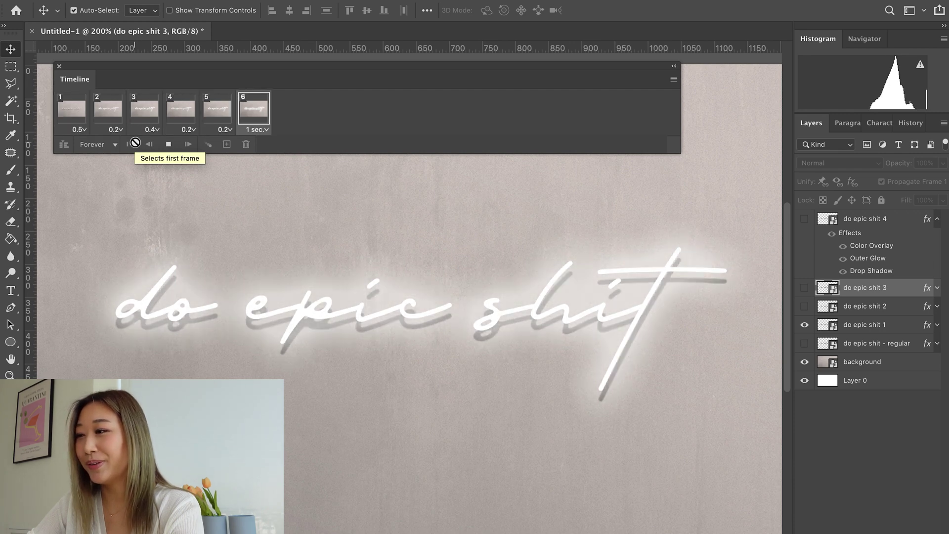
left_click(144, 112)
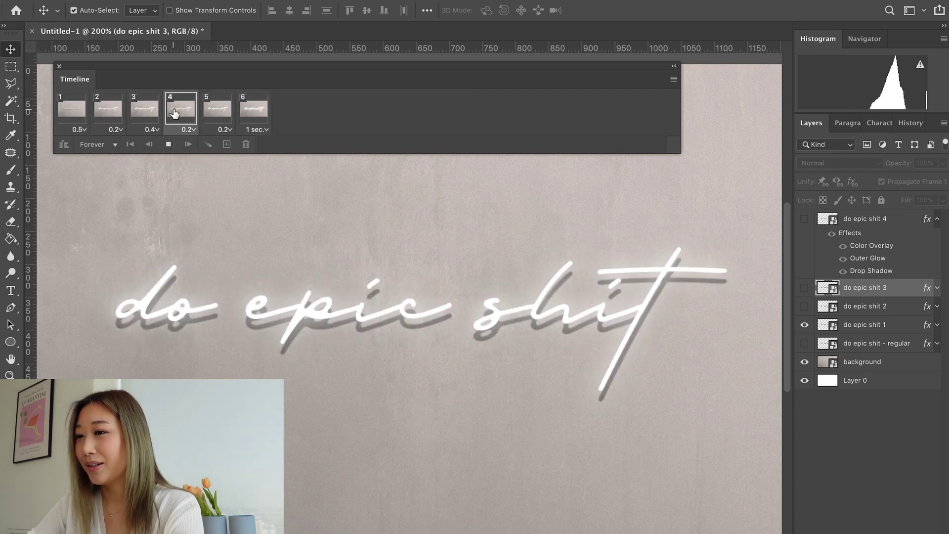
left_click(164, 144)
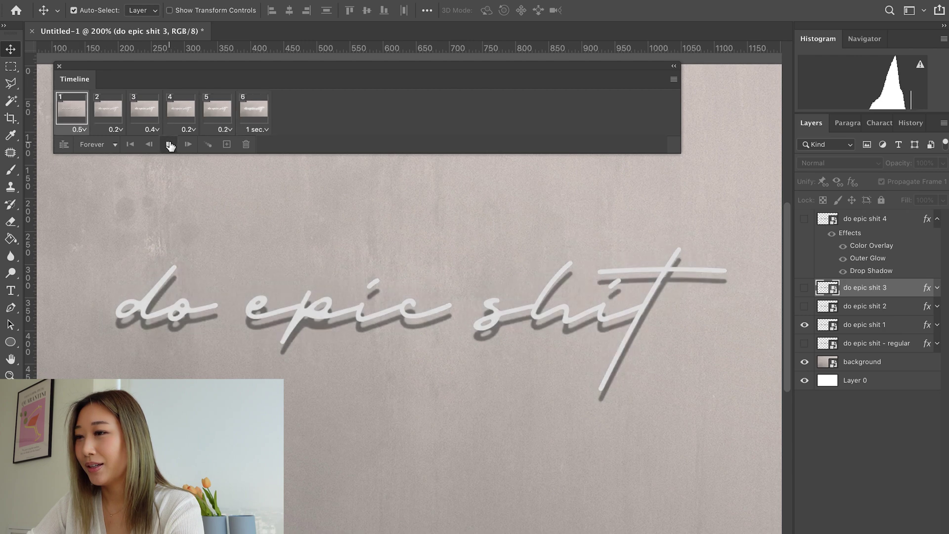
key("super+minus")
key("super+minus")
key("super+plus")
left_click(167, 145)
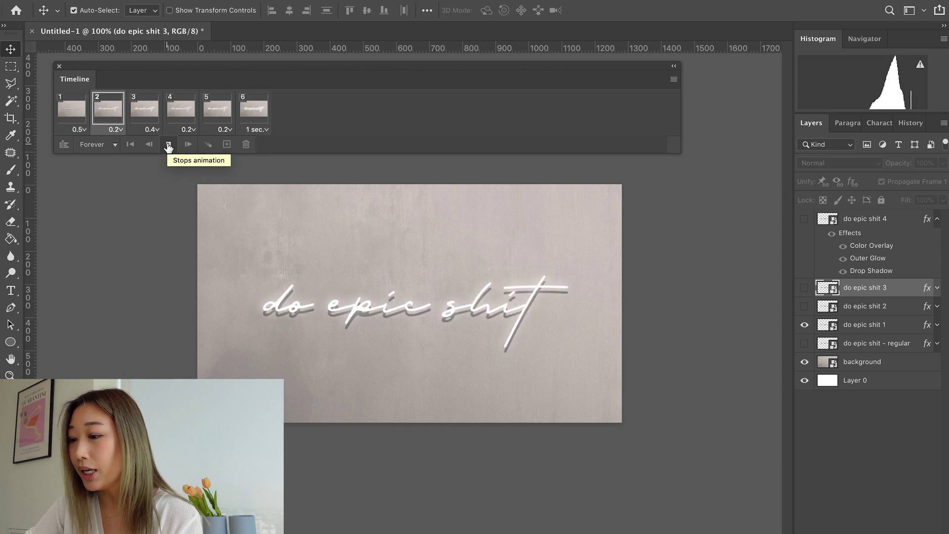
left_click(168, 146)
- Set the animation's looping to Once and the sixth frame's delay to 2 seconds
left_click(99, 142)
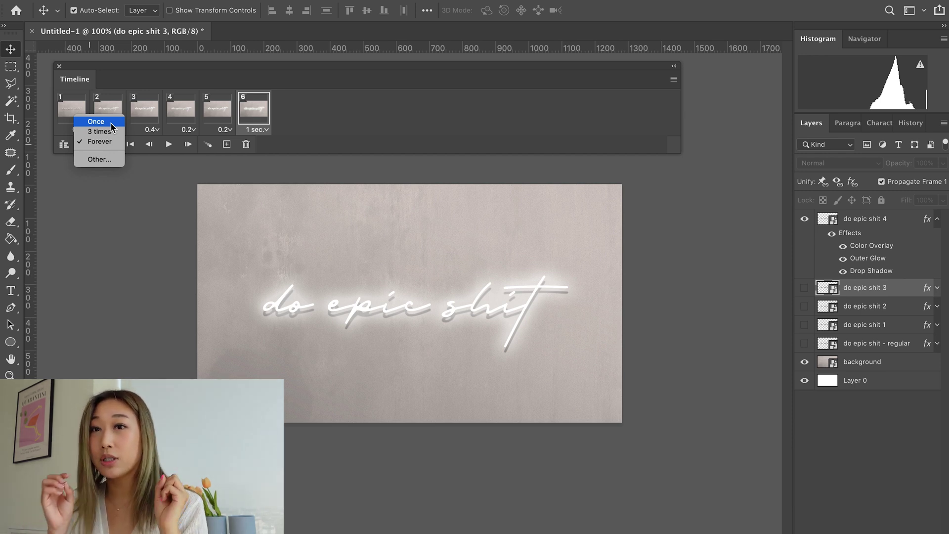
left_click(111, 123)
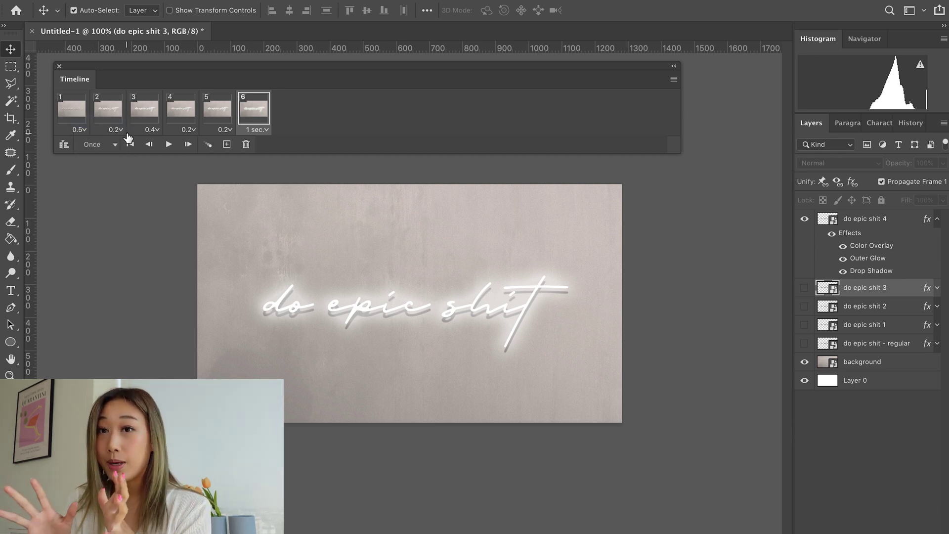
left_click(250, 134)
left_click(314, 131)
left_click(254, 130)
left_click(260, 73)
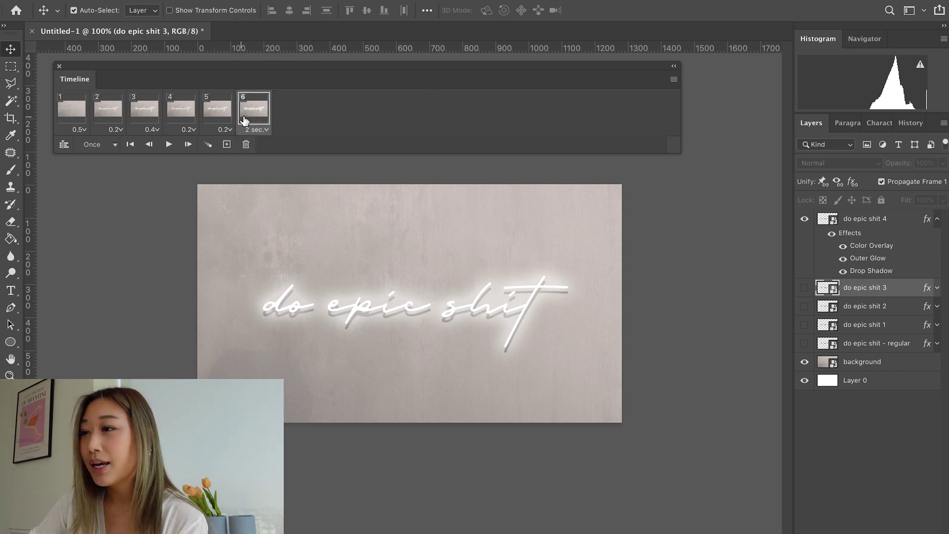
- Preview the animation from the first frame and convert the frame animation to a video timeline
left_click(69, 125)
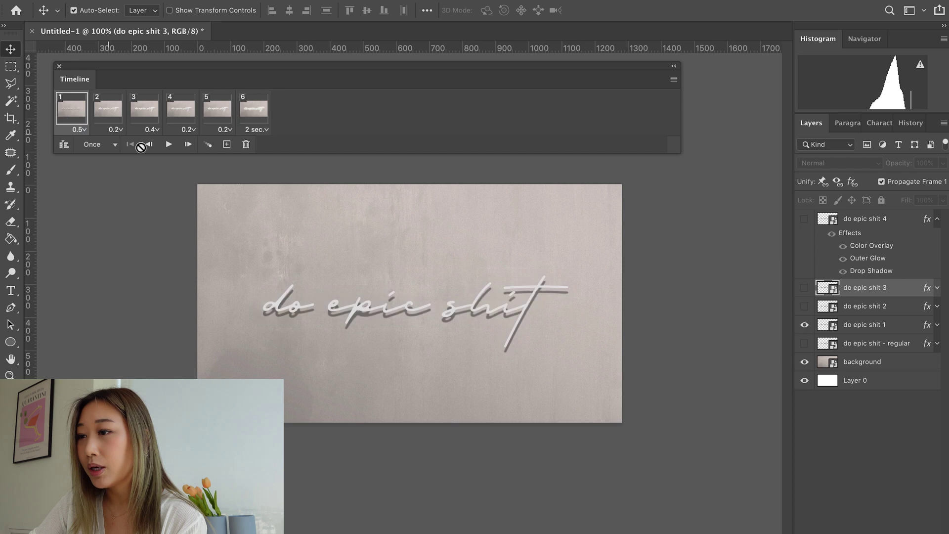
left_click(167, 145)
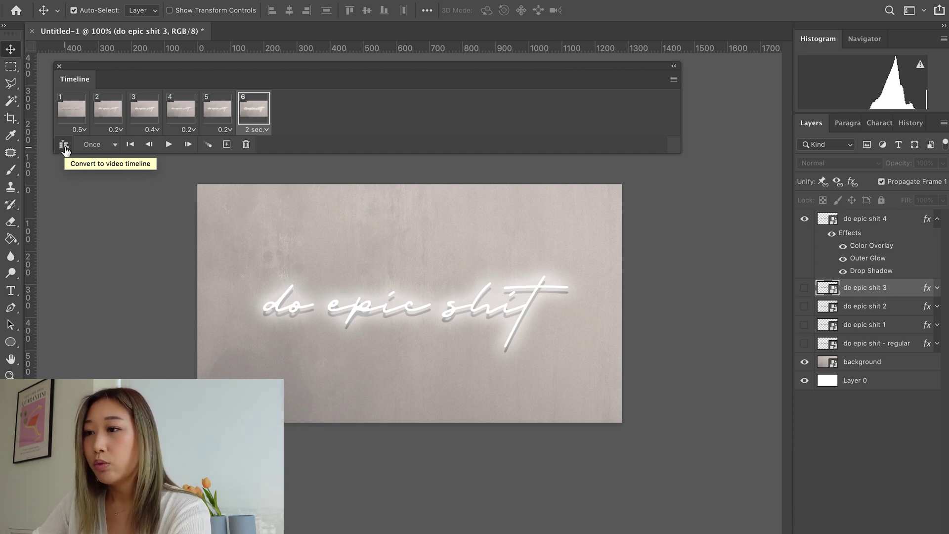
mouse_move(78, 77)
left_mouse_down()
mouse_move(62, 56)
mouse_move(82, 79)
left_mouse_up()
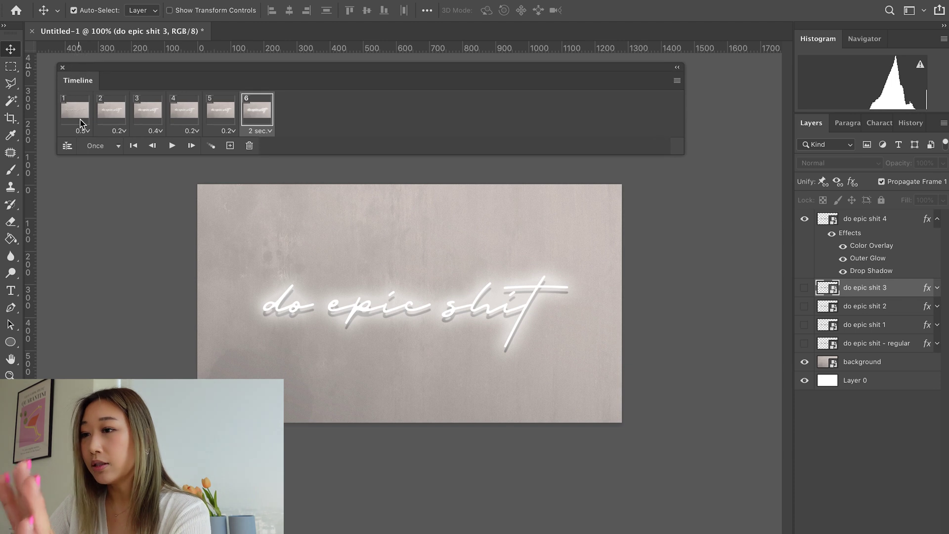
left_click(68, 147)
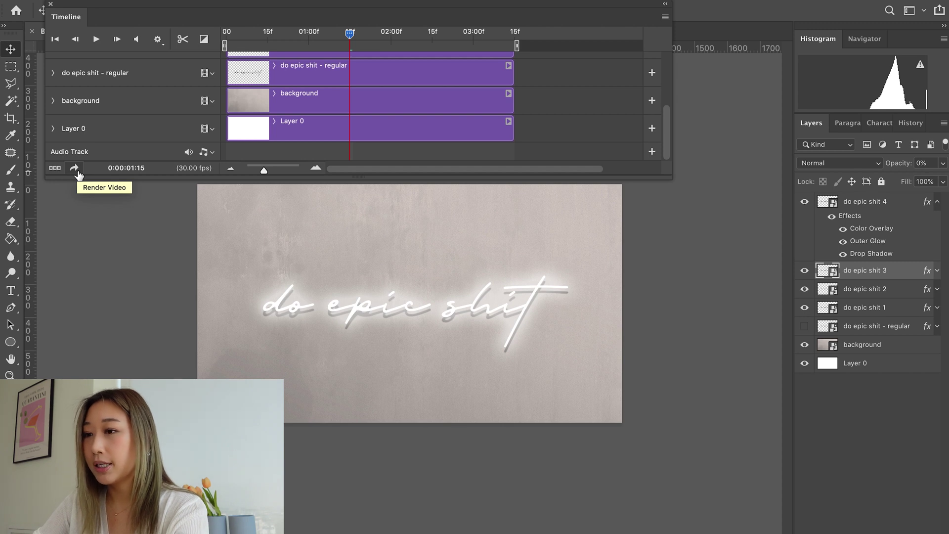
- Render all frames as "Blinking Neon Effect.mp4" in H.264 format with the High Quality preset, at 1280 × 720 and 30 fps
left_click(74, 168)
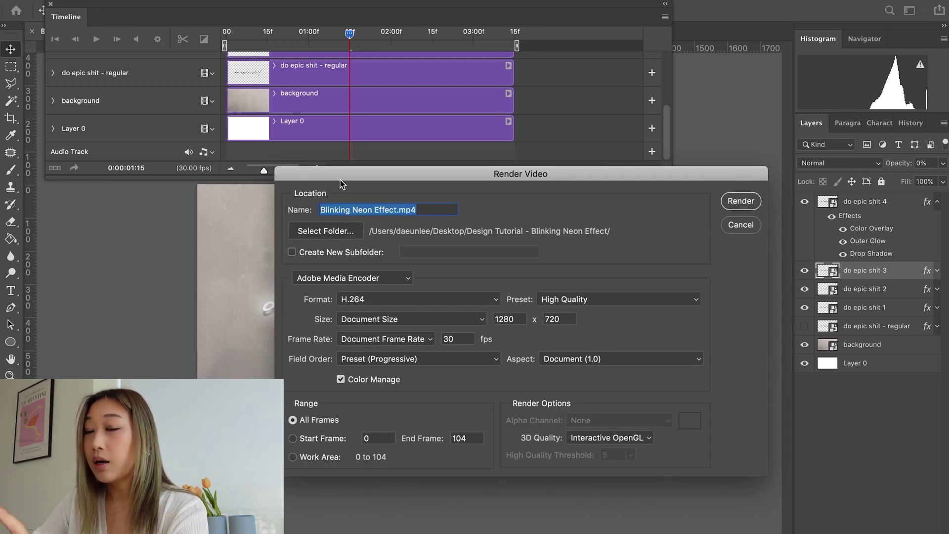
left_click_drag(340, 180, 272, 172)
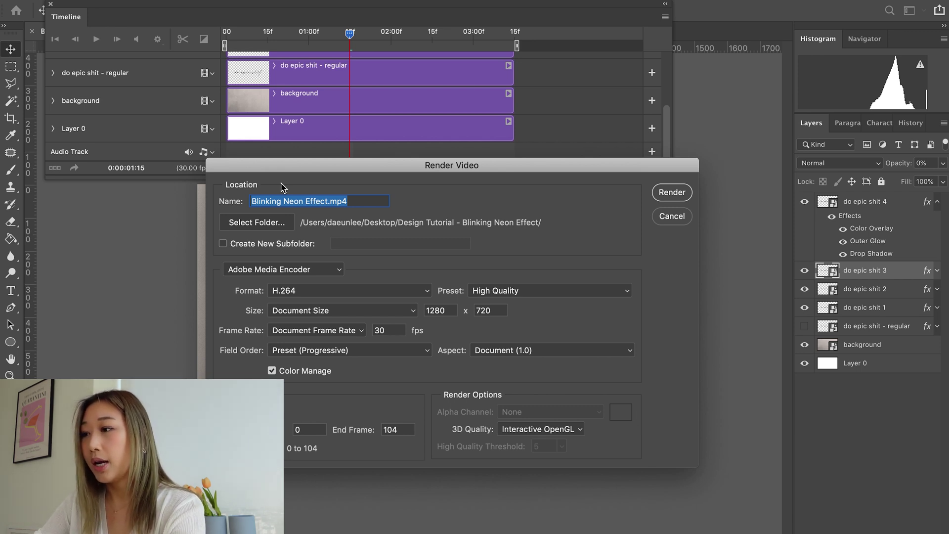
key("Right")
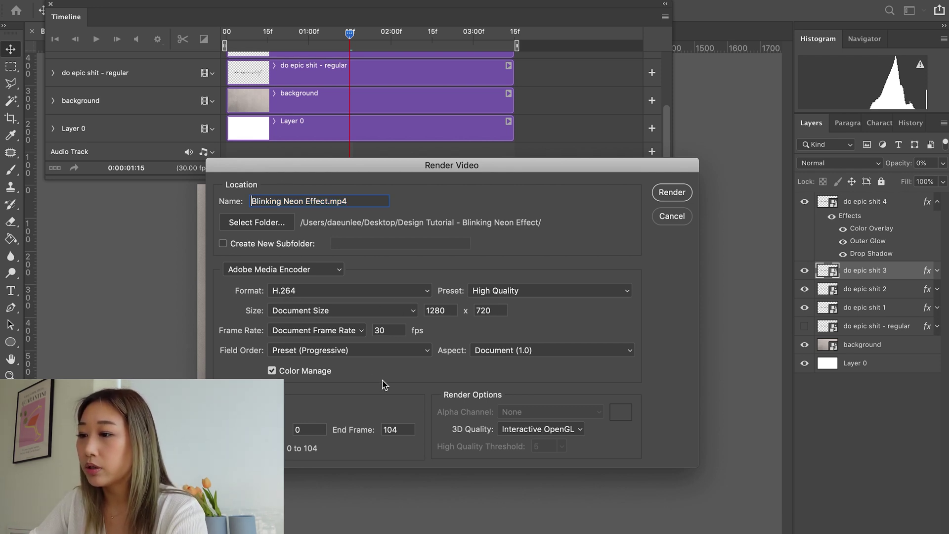
left_click(484, 288)
left_click(485, 291)
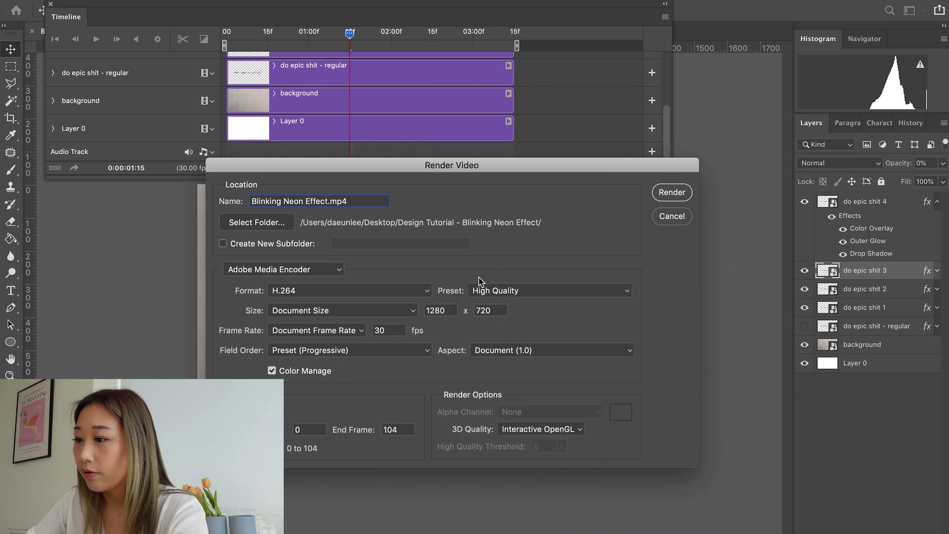
left_click(672, 193)
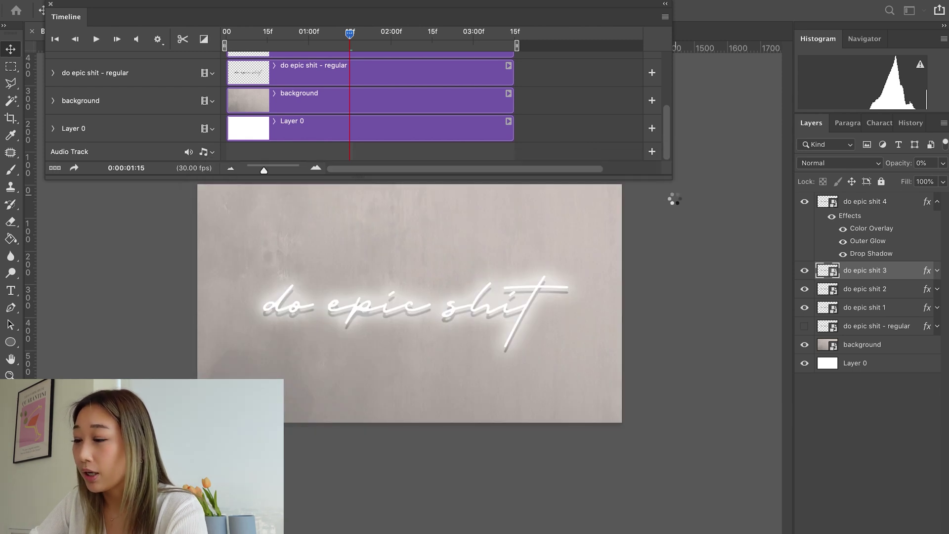